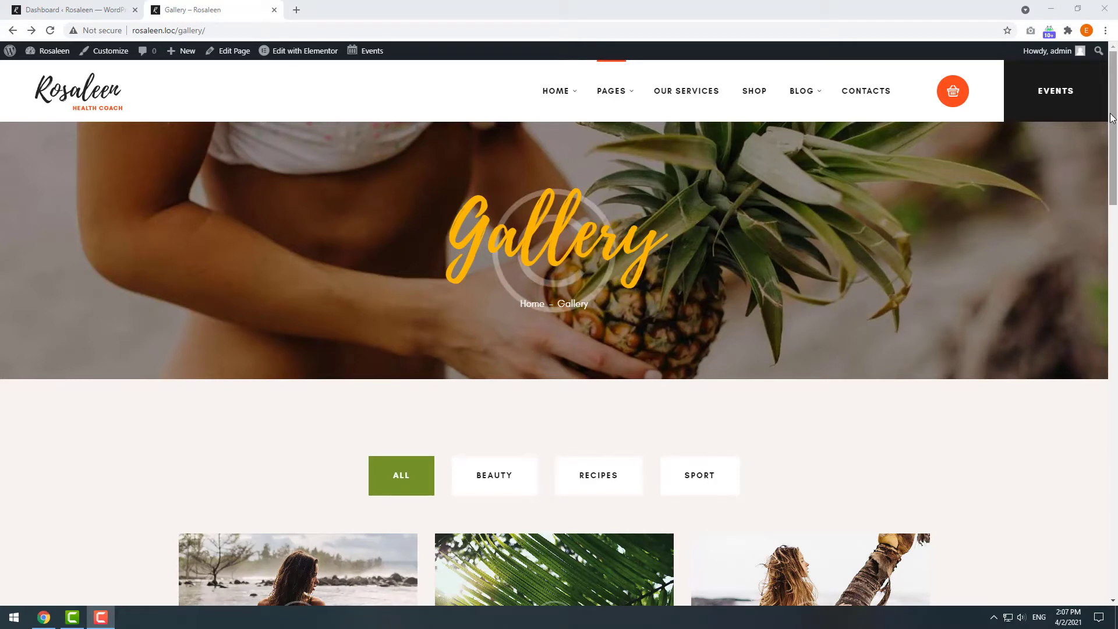
Open the beach and palm-leaf photos in the lightbox to check its current behaviour
{"action": "left_click_drag", "start_coordinate": [1115, 110], "coordinate": [1117, 188]}
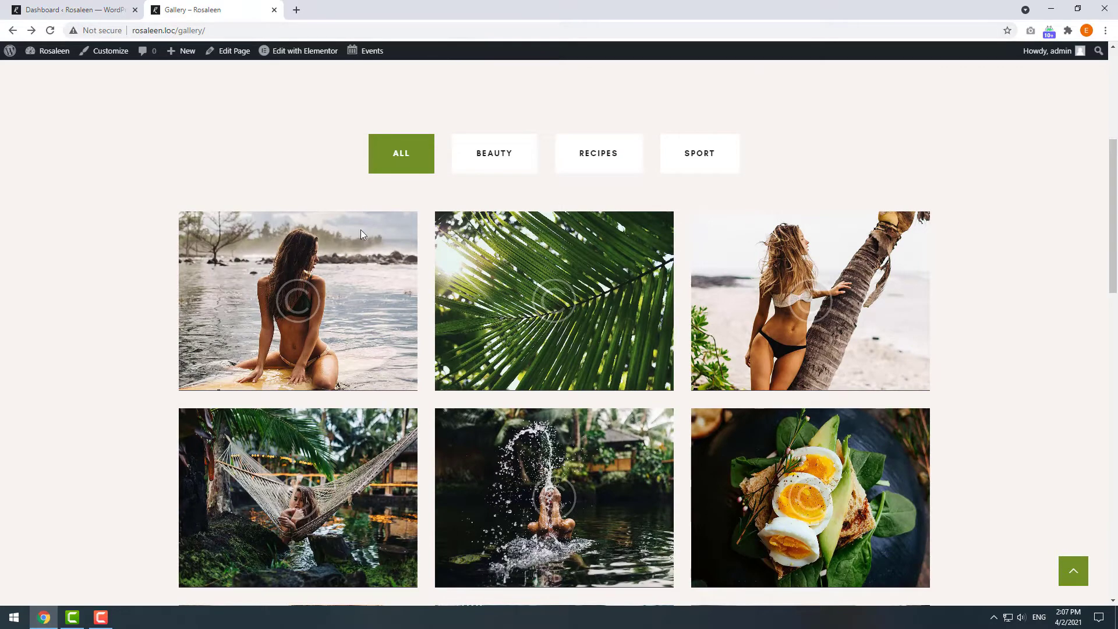
{"action": "left_click", "coordinate": [296, 299]}
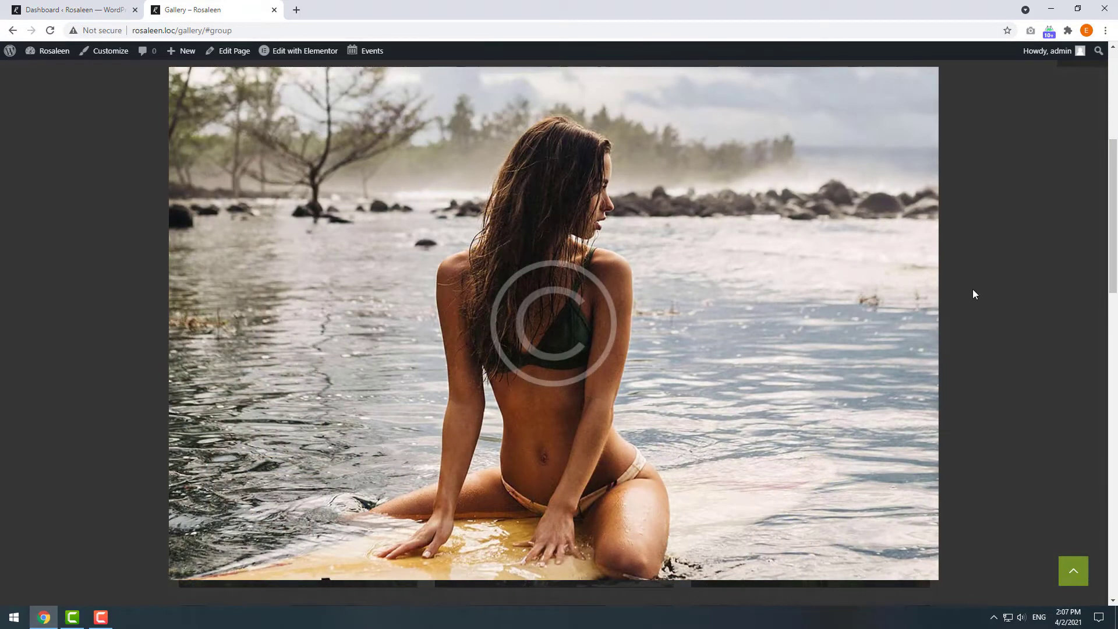
{"action": "left_click", "coordinate": [990, 295]}
{"action": "left_click", "coordinate": [553, 294]}
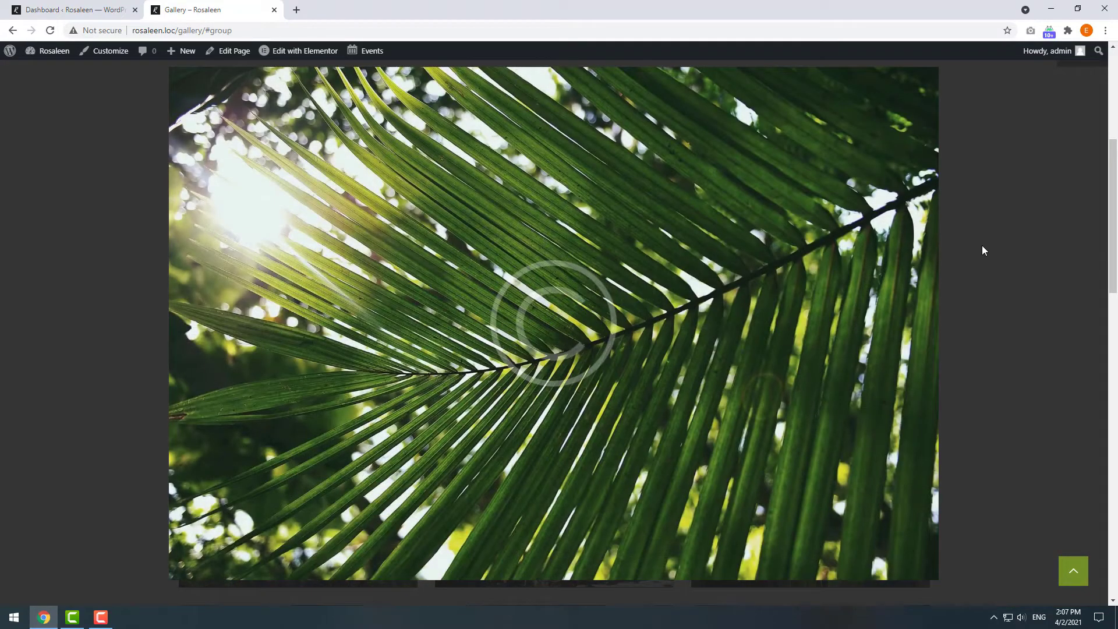
{"action": "left_click", "coordinate": [981, 251]}
Set the Gallery grid's Lightbox Gallery Mode to All Items and save the grid
{"action": "left_click", "coordinate": [72, 10]}
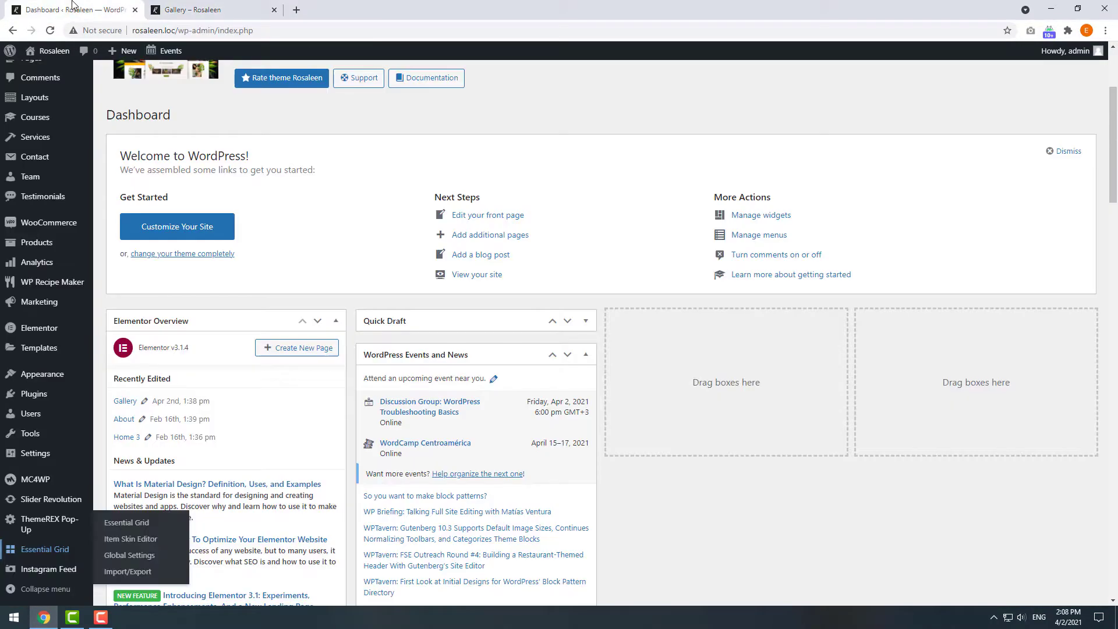
{"action": "left_click", "coordinate": [48, 553]}
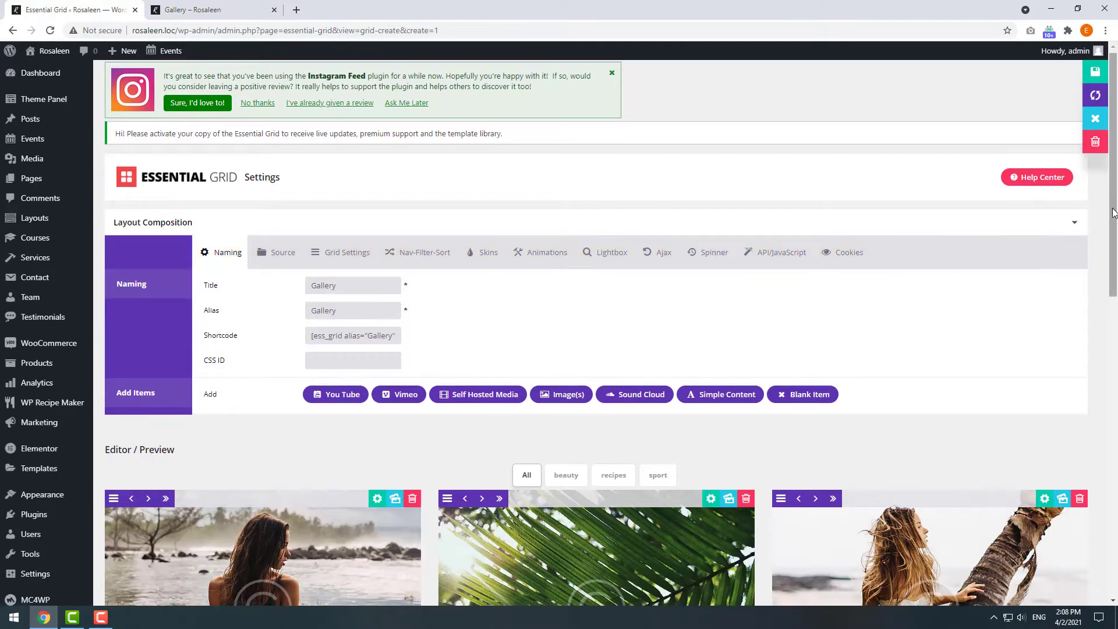
{"action": "scroll", "coordinate": [1115, 299], "scroll_direction": "down", "scroll_amount": 4}
{"action": "scroll", "coordinate": [1114, 299], "scroll_direction": "up", "scroll_amount": 5}
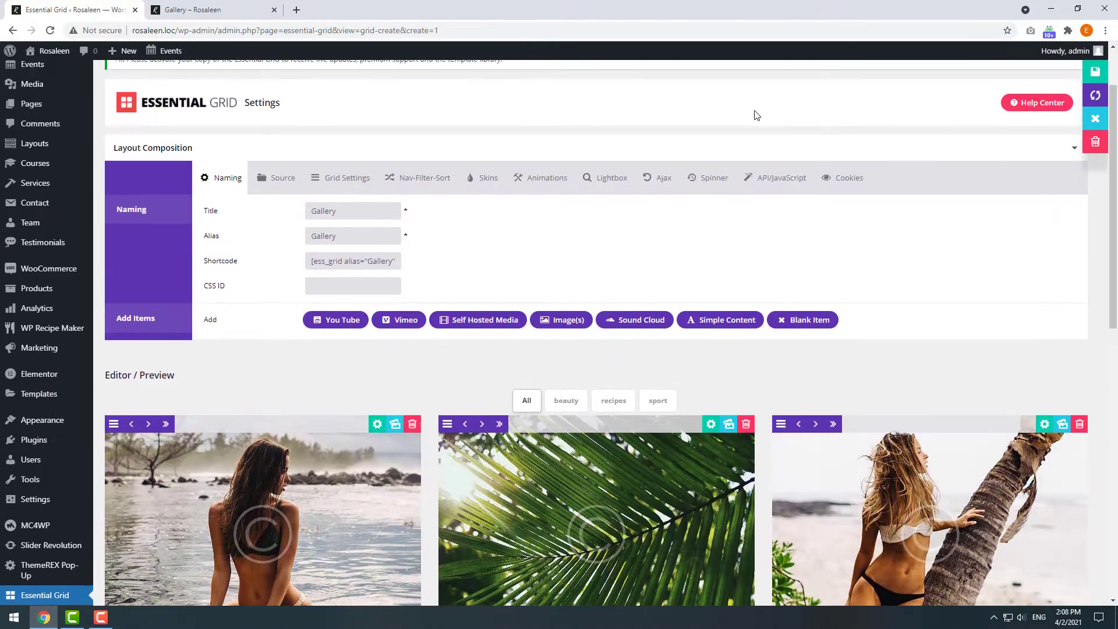
{"action": "left_click", "coordinate": [607, 176]}
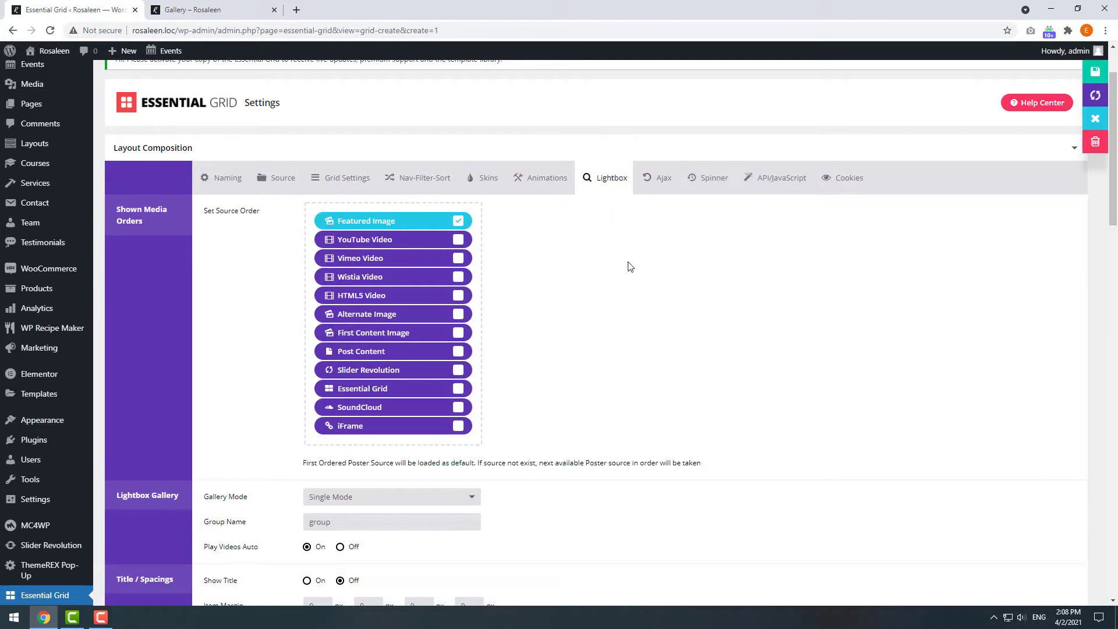
{"action": "scroll", "coordinate": [634, 282], "scroll_direction": "down", "scroll_amount": 1}
{"action": "left_click", "coordinate": [427, 444]}
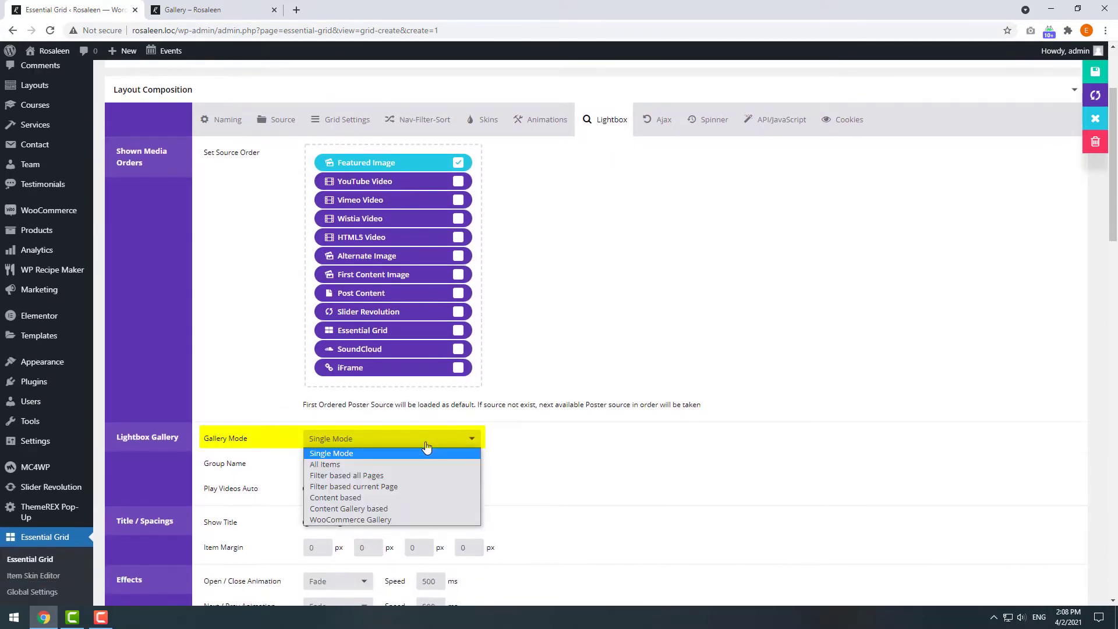
{"action": "left_click", "coordinate": [334, 465]}
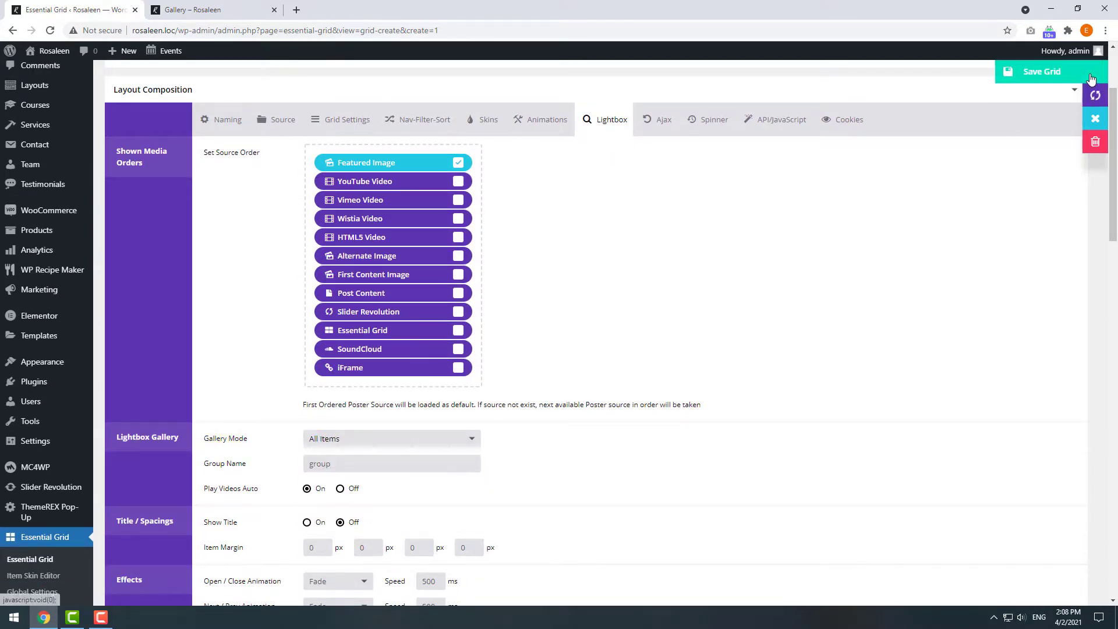
{"action": "left_click", "coordinate": [1094, 71]}
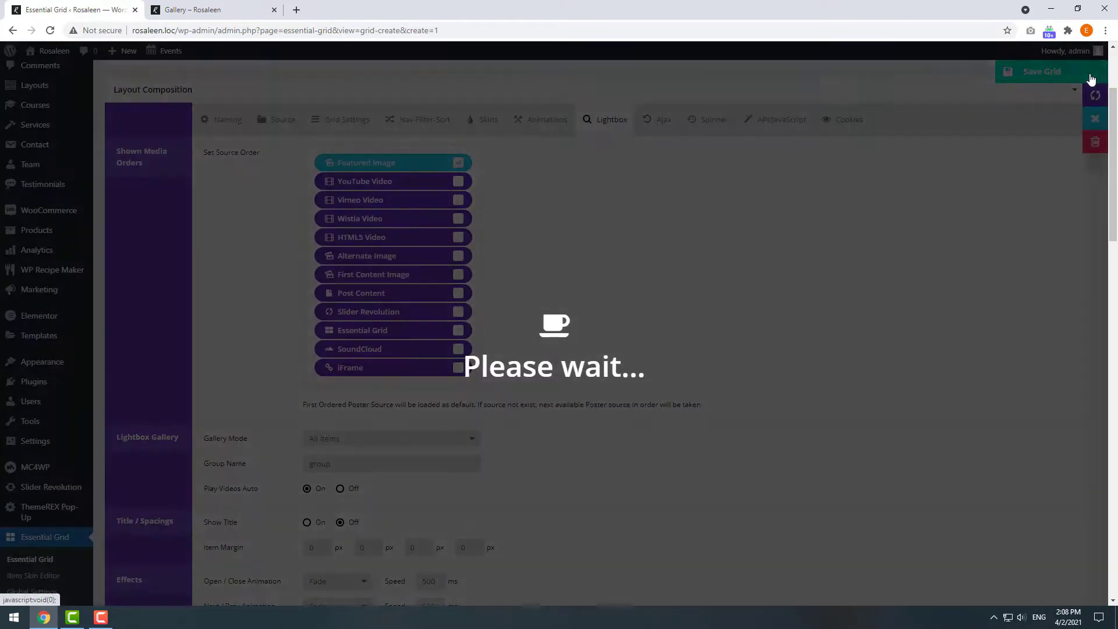
On the Gallery page, step through six photos from the first in the lightbox, then close it
{"action": "left_click", "coordinate": [205, 5]}
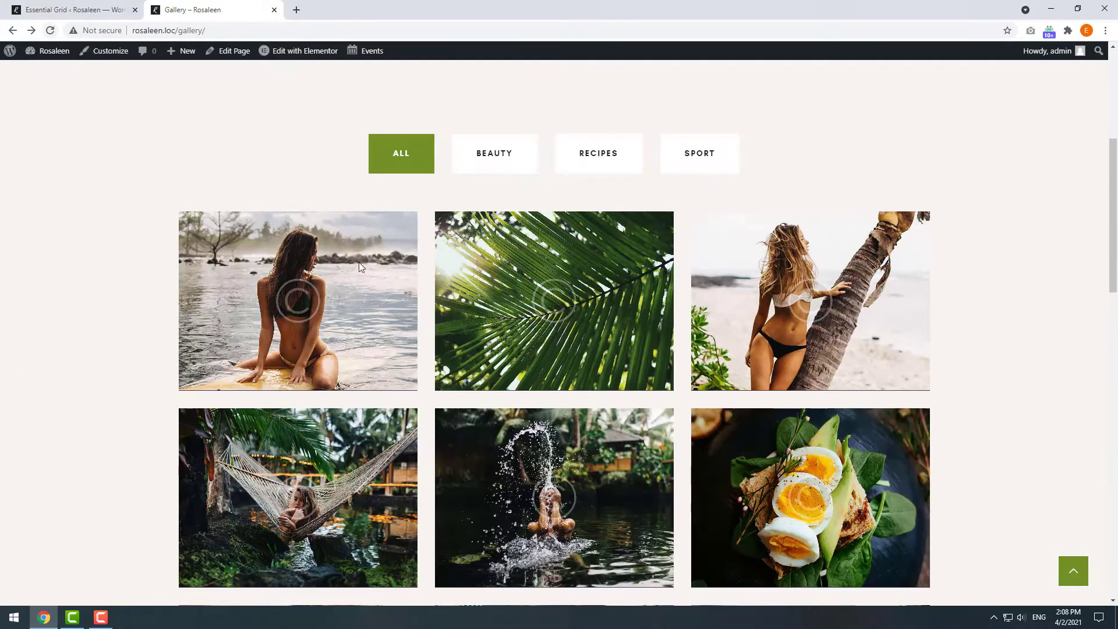
{"action": "left_click", "coordinate": [298, 298]}
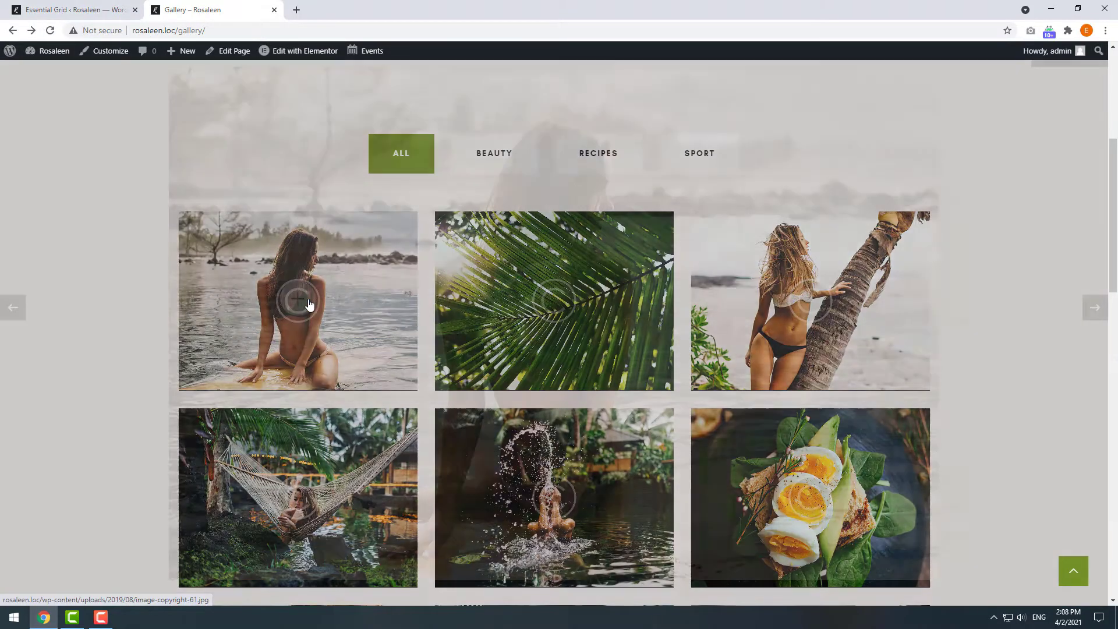
{"action": "left_click", "coordinate": [1093, 308]}
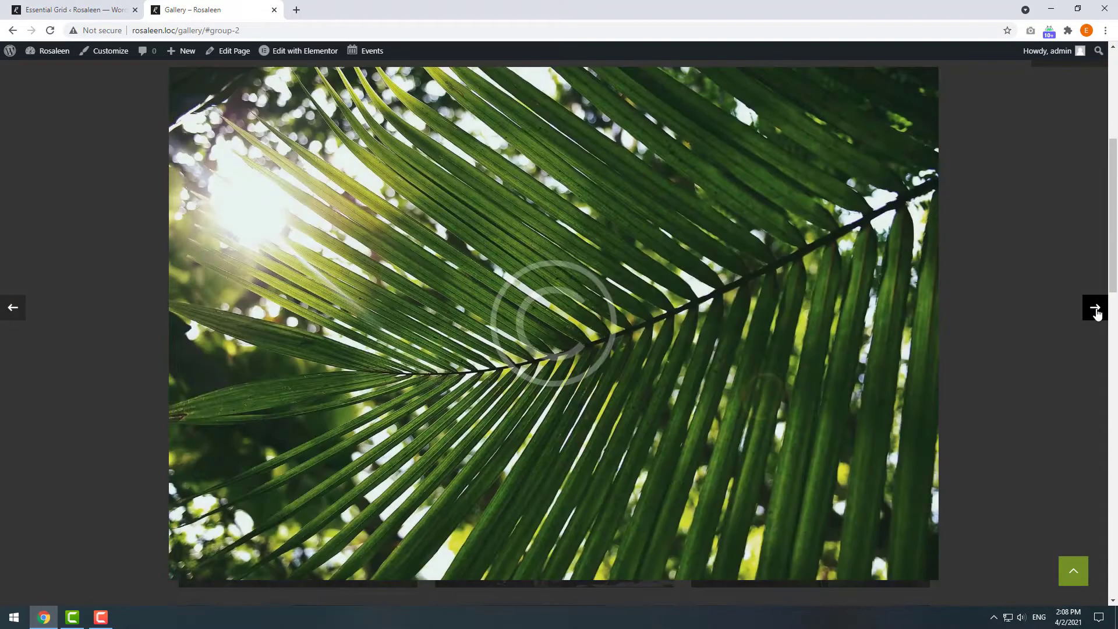
{"action": "left_click", "coordinate": [1094, 308]}
{"action": "left_click", "coordinate": [1094, 308]}
{"action": "left_click", "coordinate": [1095, 309]}
{"action": "left_click", "coordinate": [1094, 308]}
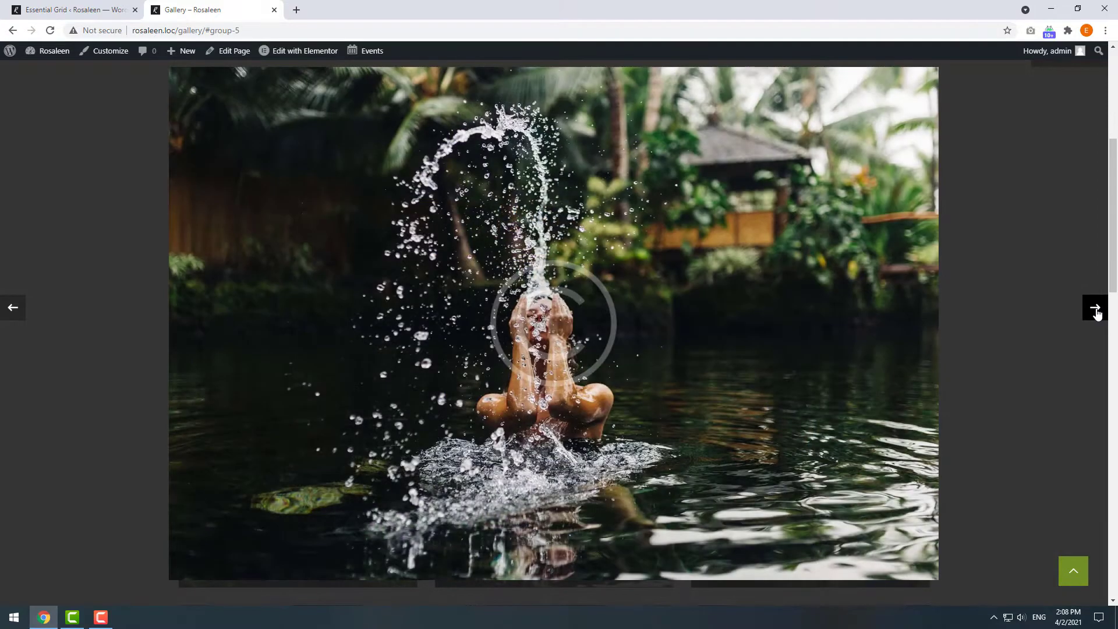
{"action": "left_click", "coordinate": [1094, 308]}
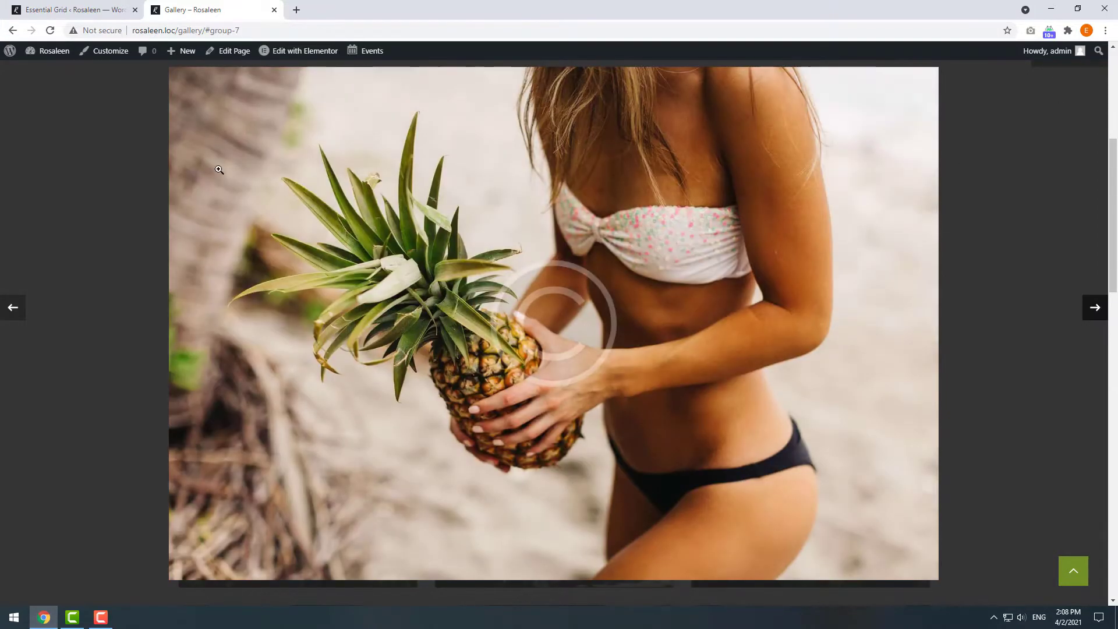
{"action": "left_click", "coordinate": [131, 170]}
{"action": "scroll", "coordinate": [161, 184], "scroll_direction": "up", "scroll_amount": 4}
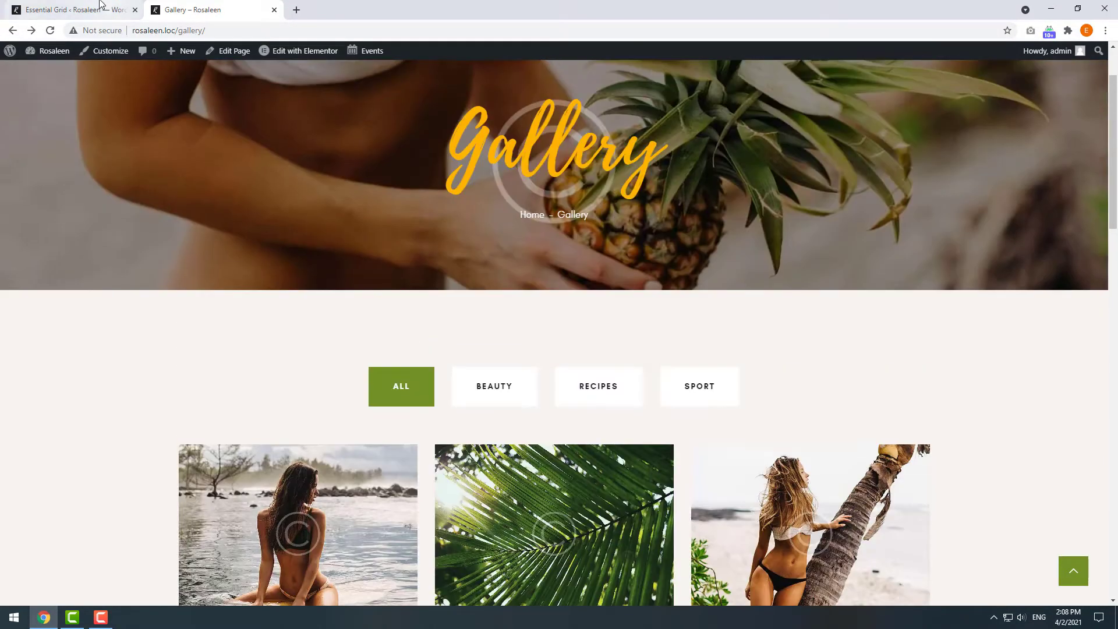
Add Food as a custom category in the Nav-Filter-Sort FILTER-1 group
{"action": "left_click", "coordinate": [75, 10]}
{"action": "left_click", "coordinate": [433, 121]}
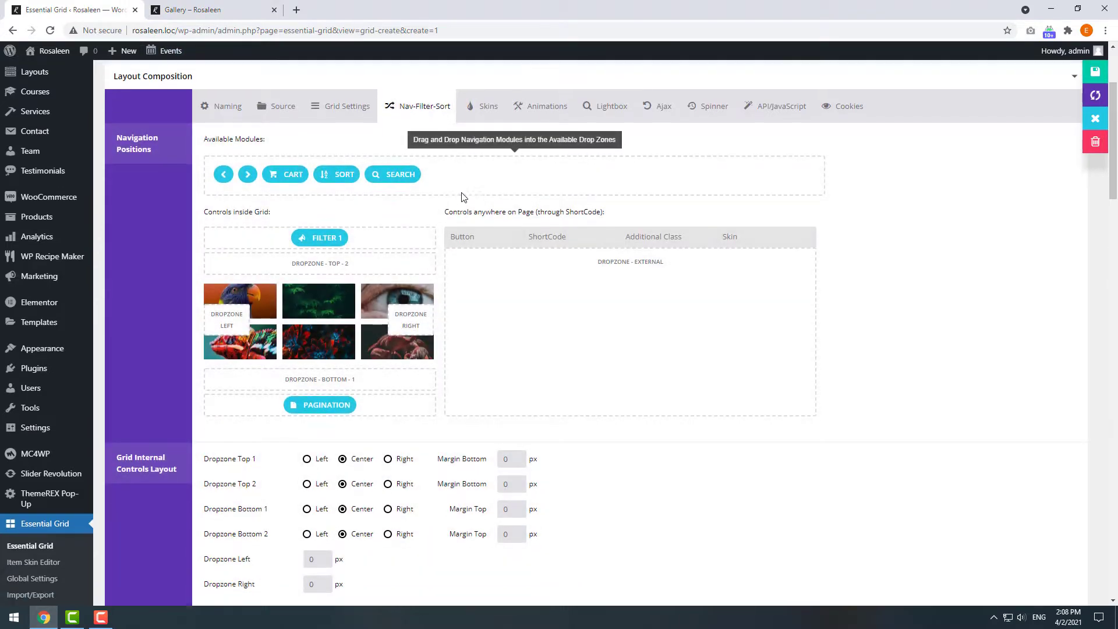
{"action": "scroll", "coordinate": [461, 189], "scroll_direction": "down", "scroll_amount": 10}
{"action": "scroll", "coordinate": [462, 197], "scroll_direction": "down", "scroll_amount": 5}
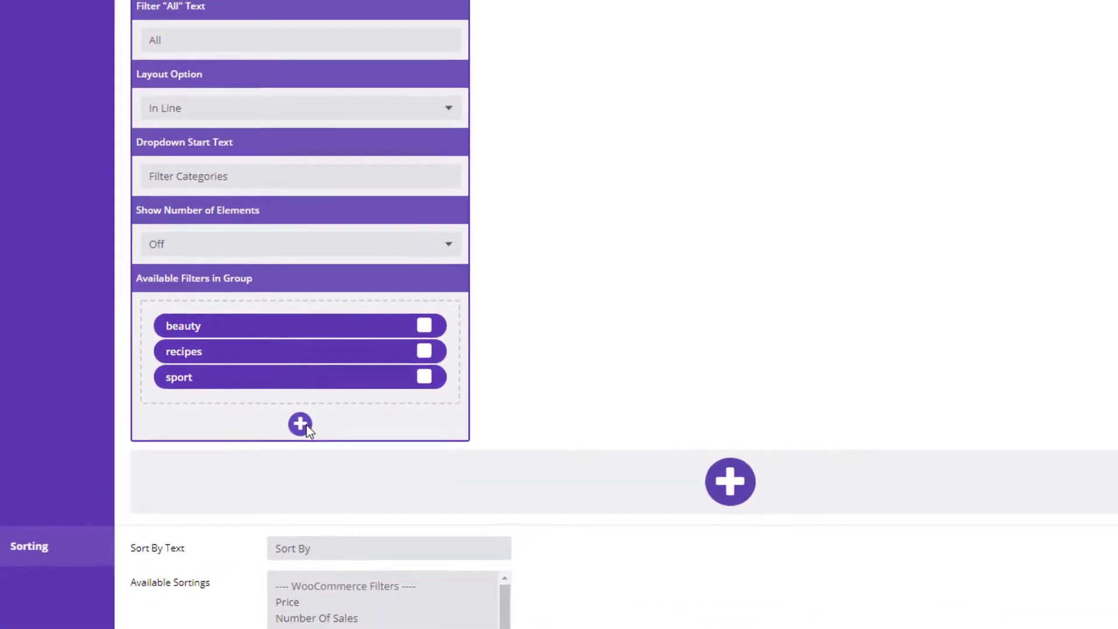
{"action": "left_click", "coordinate": [300, 424]}
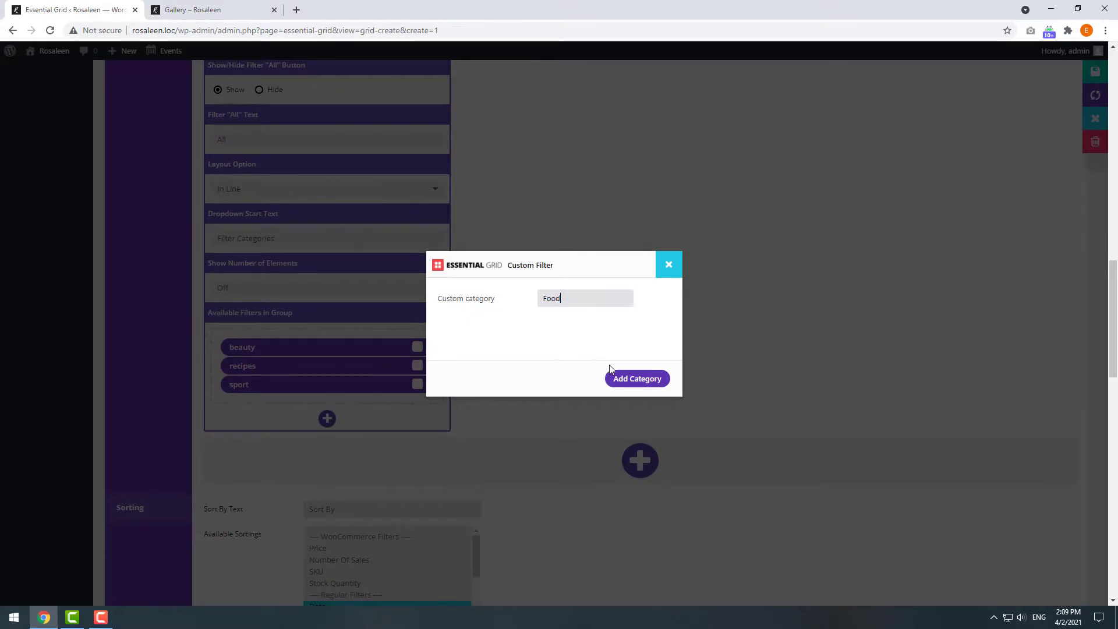
{"action": "left_click", "coordinate": [625, 380]}
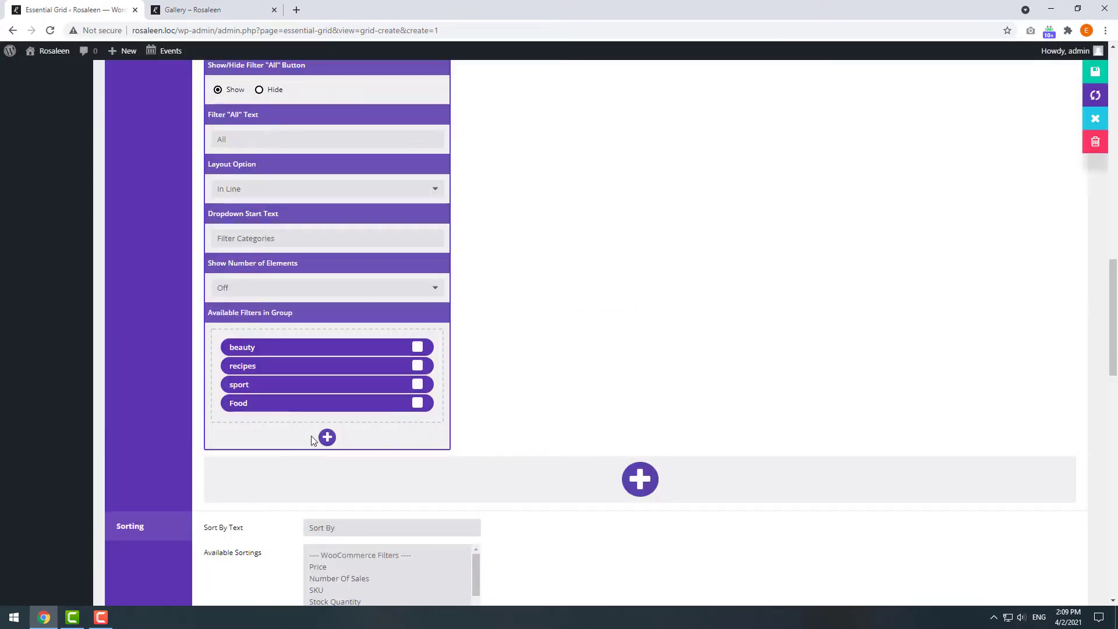
Add Yoga as a second custom filter category and save the grid
{"action": "left_click", "coordinate": [327, 438]}
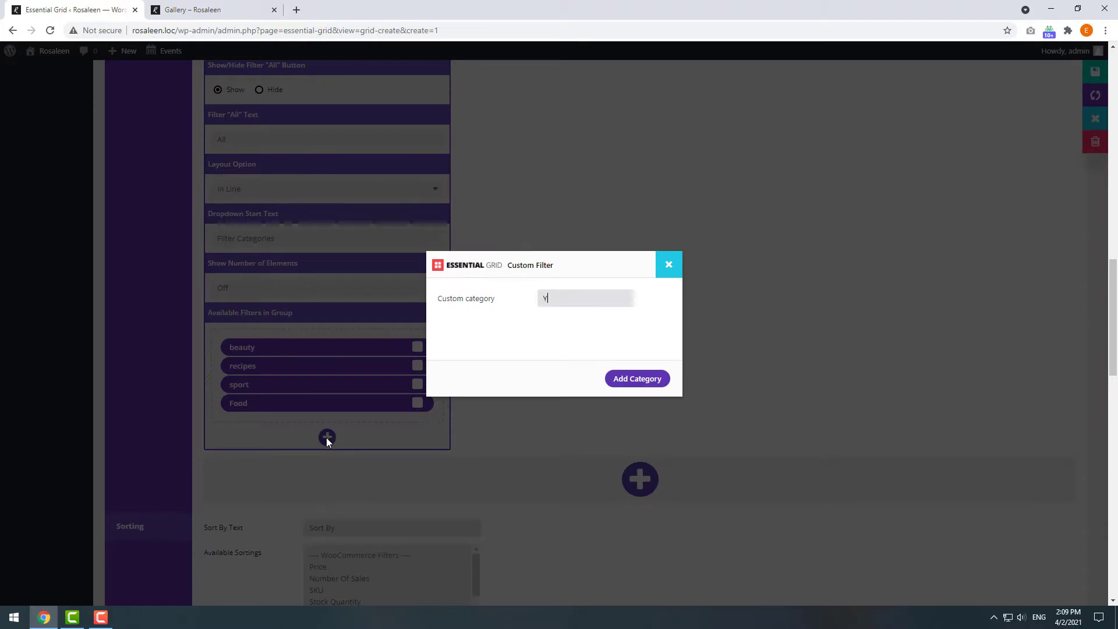
{"action": "left_click", "coordinate": [633, 381]}
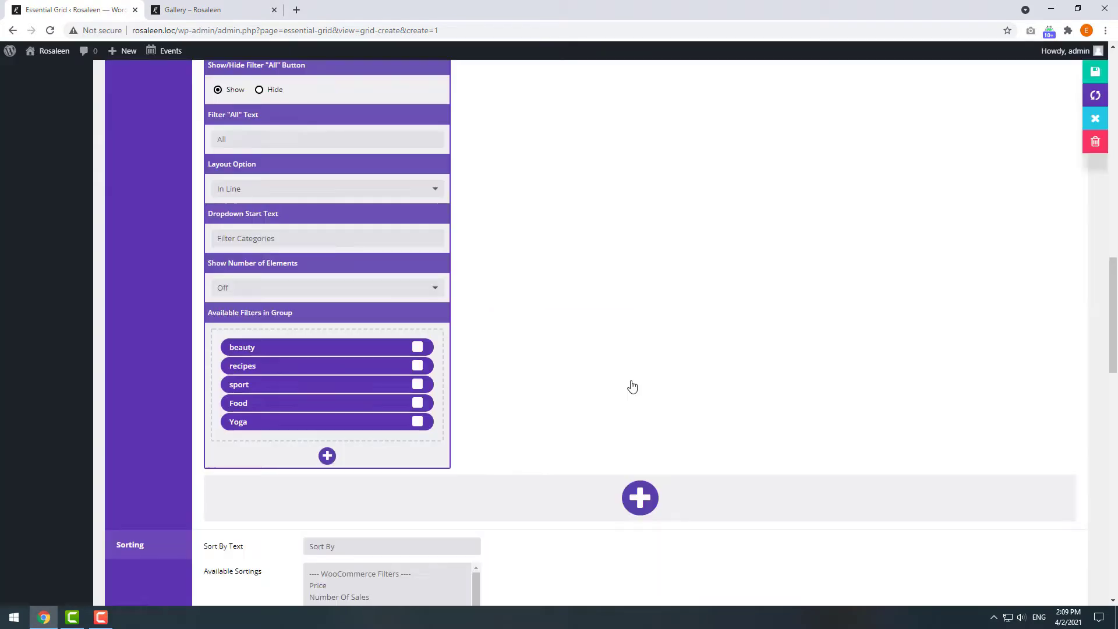
{"action": "left_click", "coordinate": [1081, 71]}
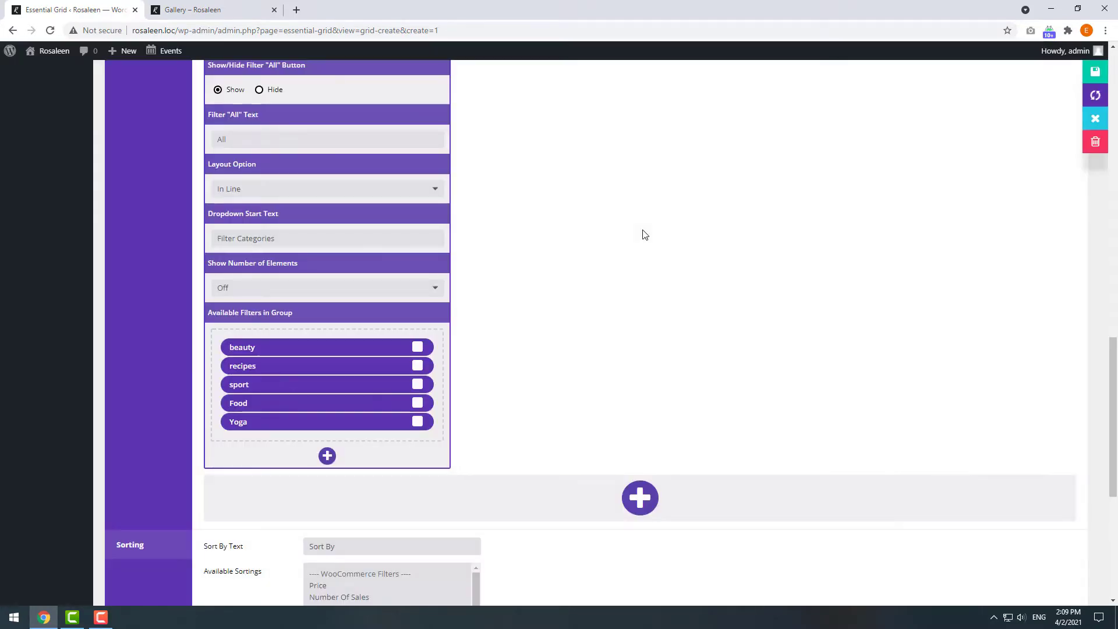
{"action": "scroll", "coordinate": [640, 232], "scroll_direction": "up", "scroll_amount": 13}
{"action": "scroll", "coordinate": [528, 250], "scroll_direction": "up", "scroll_amount": 2}
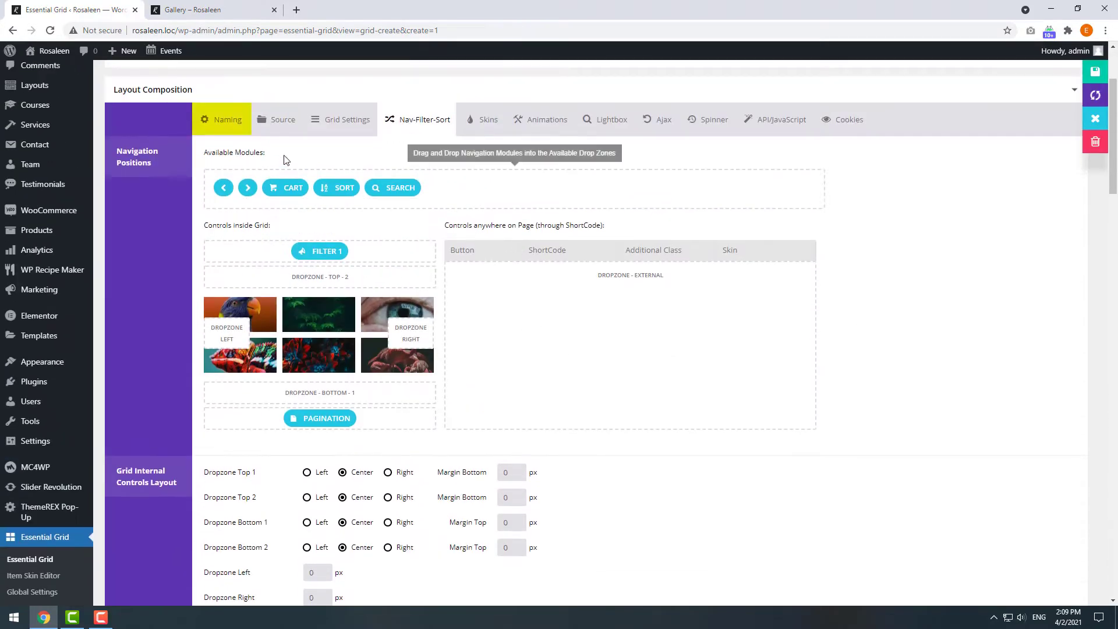
Assign the first grid item to the Food filter and refresh the grid
{"action": "left_click", "coordinate": [221, 120]}
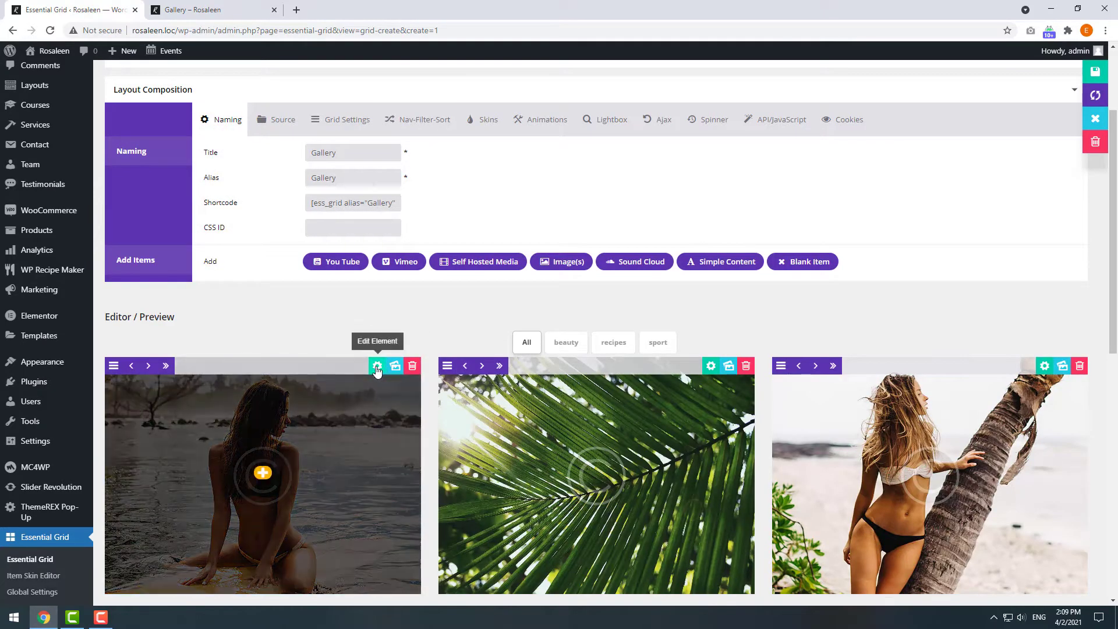
{"action": "left_click", "coordinate": [376, 367]}
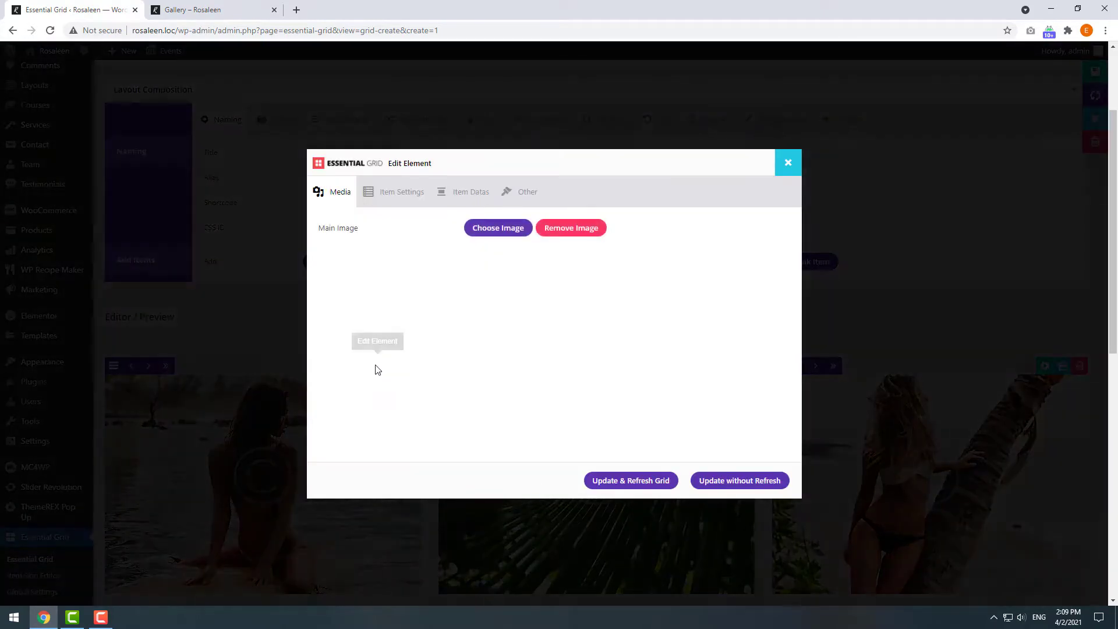
{"action": "left_click", "coordinate": [400, 198]}
{"action": "left_click", "coordinate": [488, 291]}
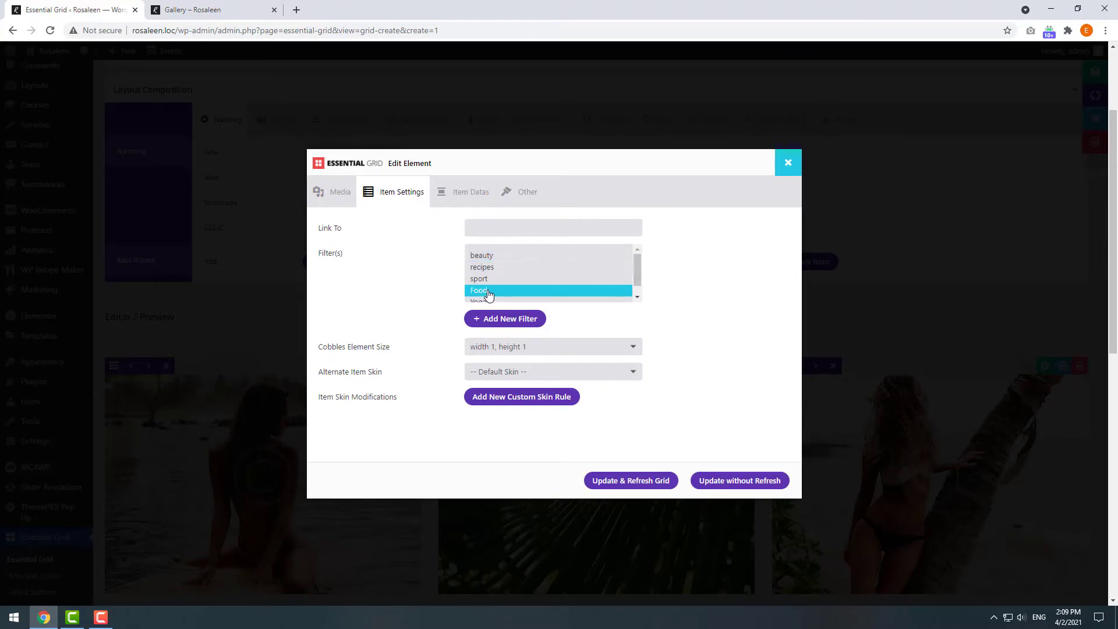
{"action": "left_click", "coordinate": [633, 482]}
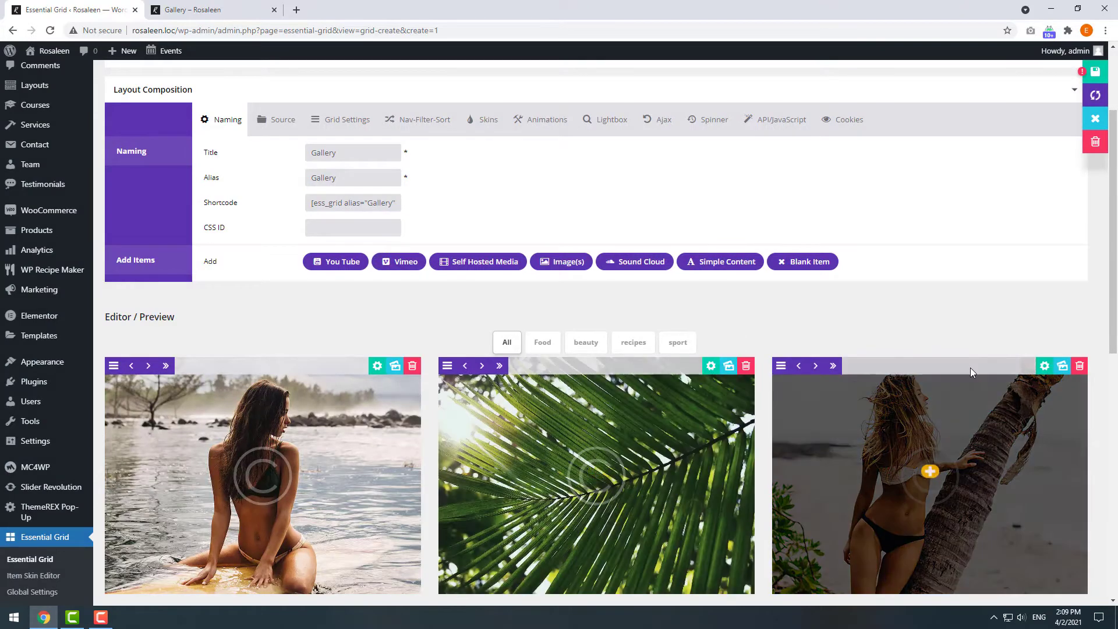
Make Yoga the palm-tree photo's only filter, refresh the grid and save it
{"action": "left_click", "coordinate": [1045, 367]}
{"action": "left_click", "coordinate": [405, 198]}
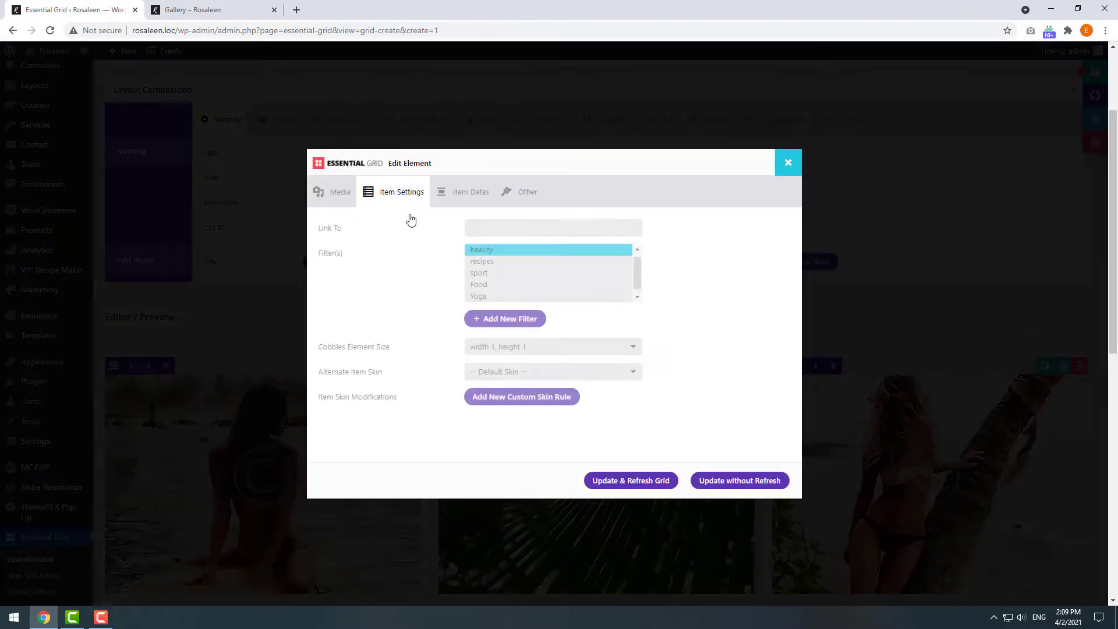
{"action": "left_click", "coordinate": [491, 273], "text": "ctrl"}
{"action": "left_click", "coordinate": [490, 275], "text": "ctrl"}
{"action": "left_click", "coordinate": [504, 284], "text": "ctrl"}
{"action": "left_click", "coordinate": [500, 297]}
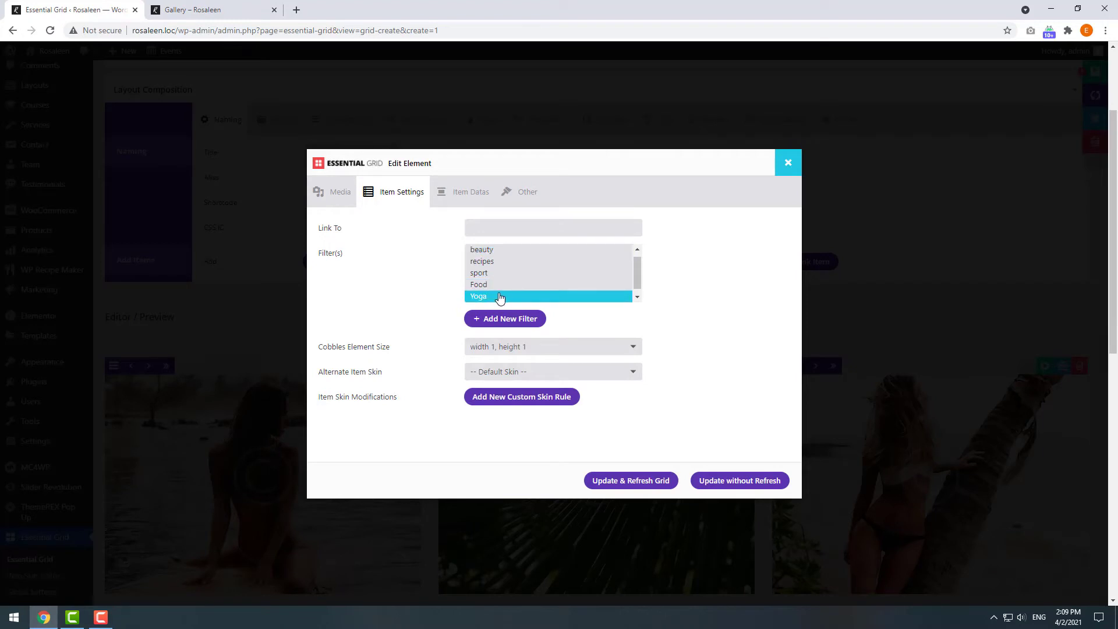
{"action": "left_click", "coordinate": [637, 487]}
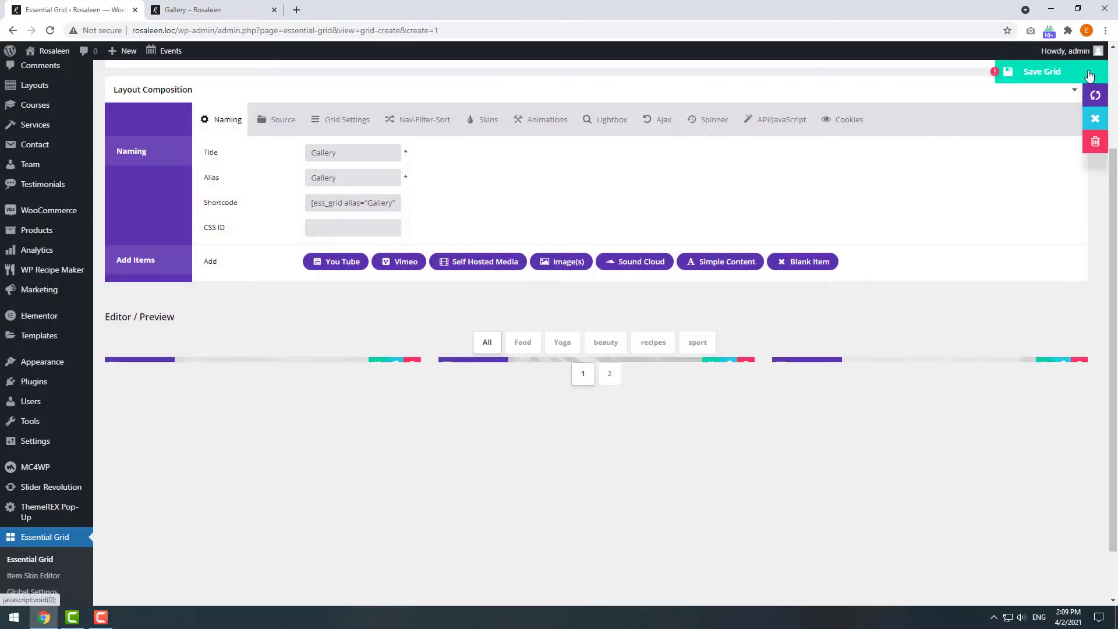
{"action": "left_click", "coordinate": [1093, 72]}
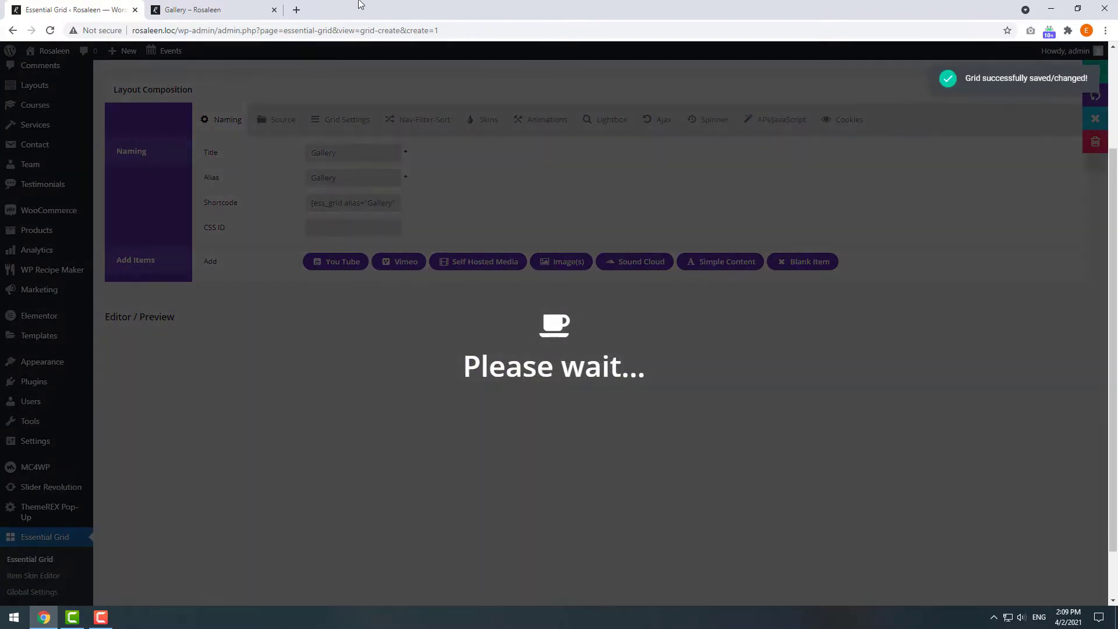
Reload the Gallery page and test the Food, Yoga and All filter buttons
{"action": "left_click", "coordinate": [204, 8]}
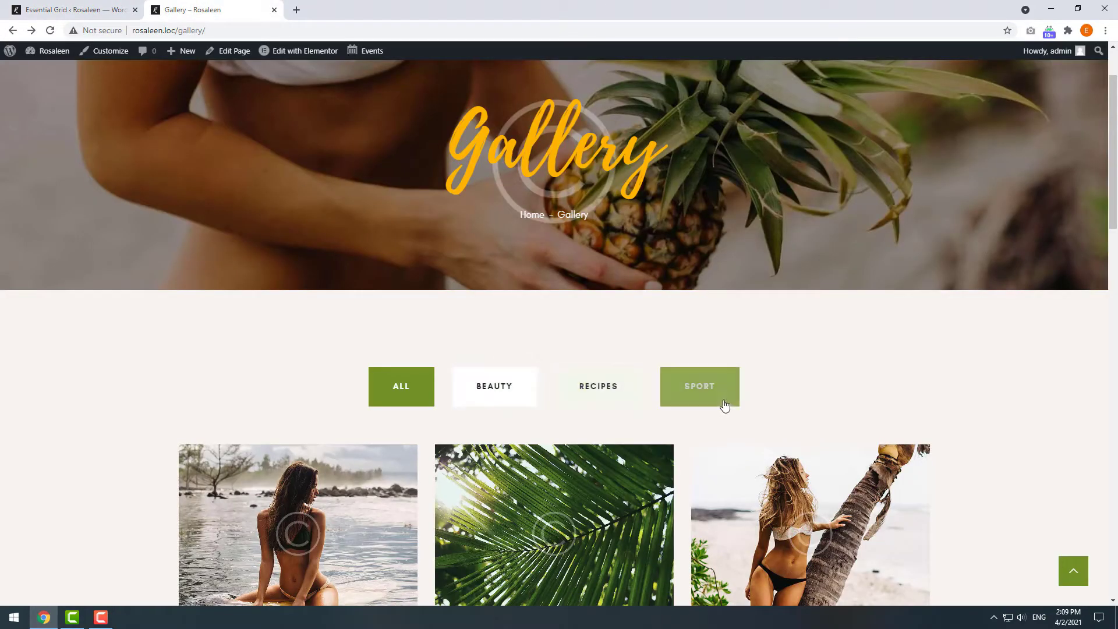
{"action": "left_click", "coordinate": [50, 31]}
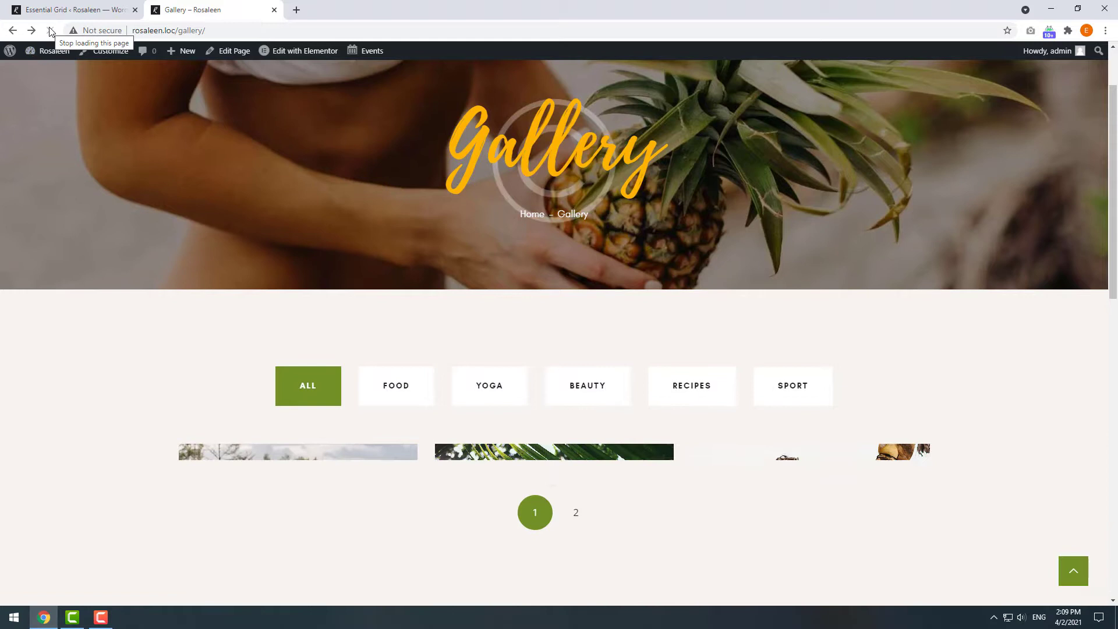
{"action": "left_click", "coordinate": [393, 385]}
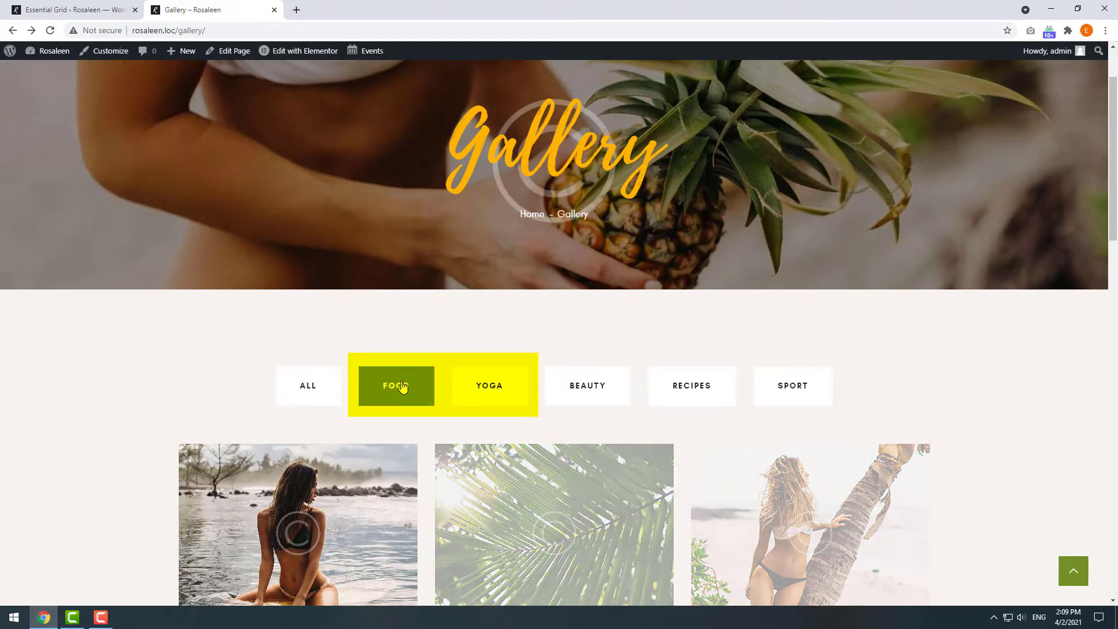
{"action": "left_click", "coordinate": [479, 394]}
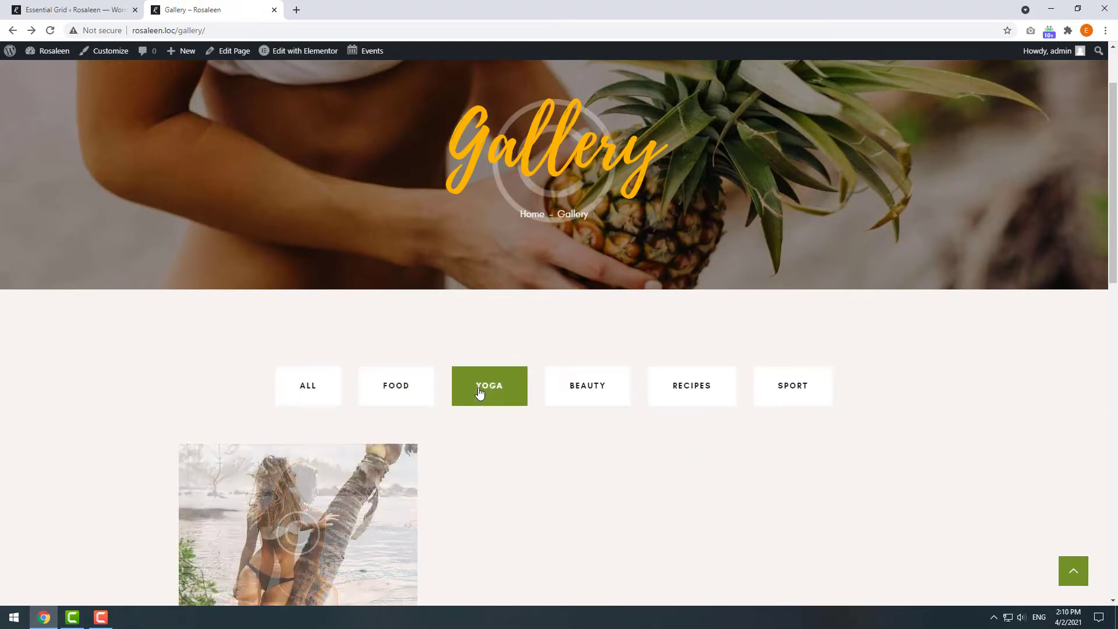
{"action": "left_click", "coordinate": [311, 393]}
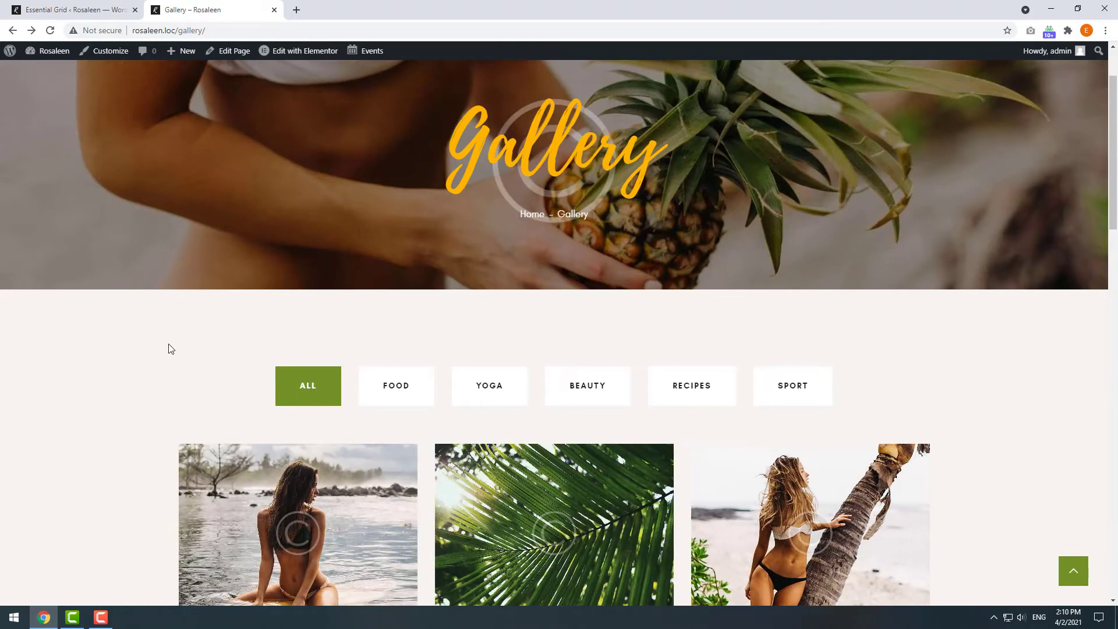
Set Desktop Large and Desktop Medium columns to 2, refresh the preview and save
{"action": "left_click", "coordinate": [81, 12]}
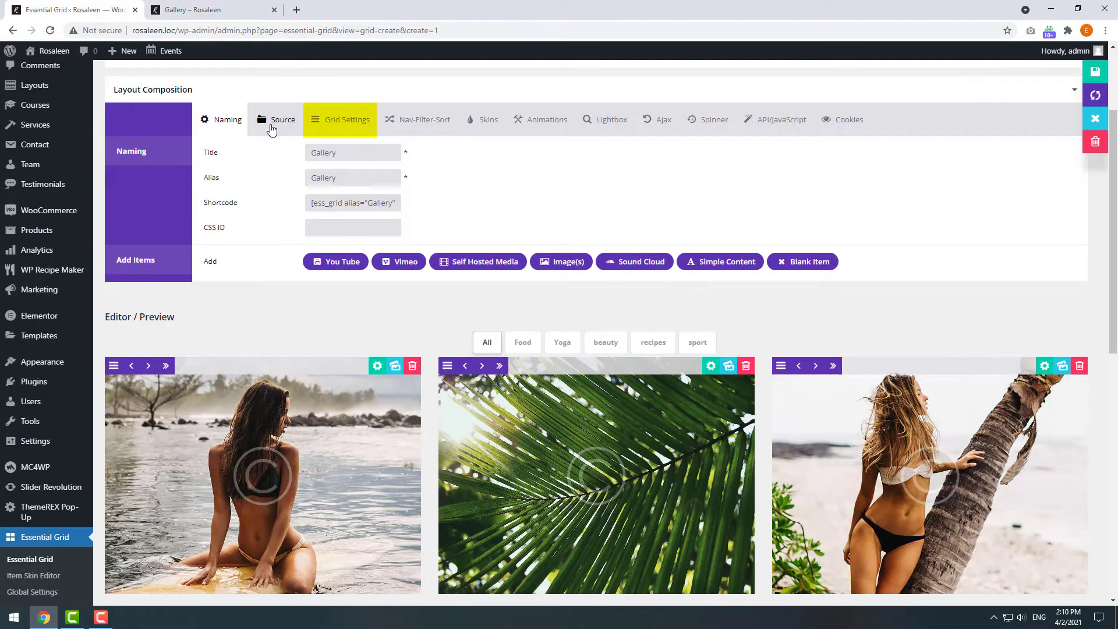
{"action": "left_click", "coordinate": [317, 125]}
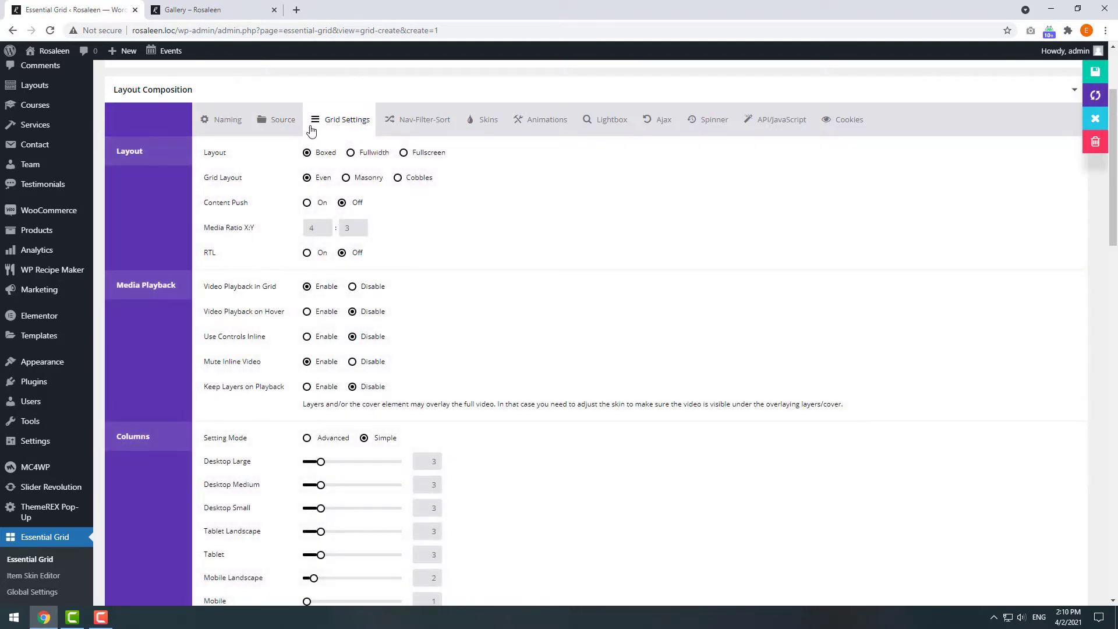
{"action": "scroll", "coordinate": [523, 275], "scroll_direction": "down", "scroll_amount": 2}
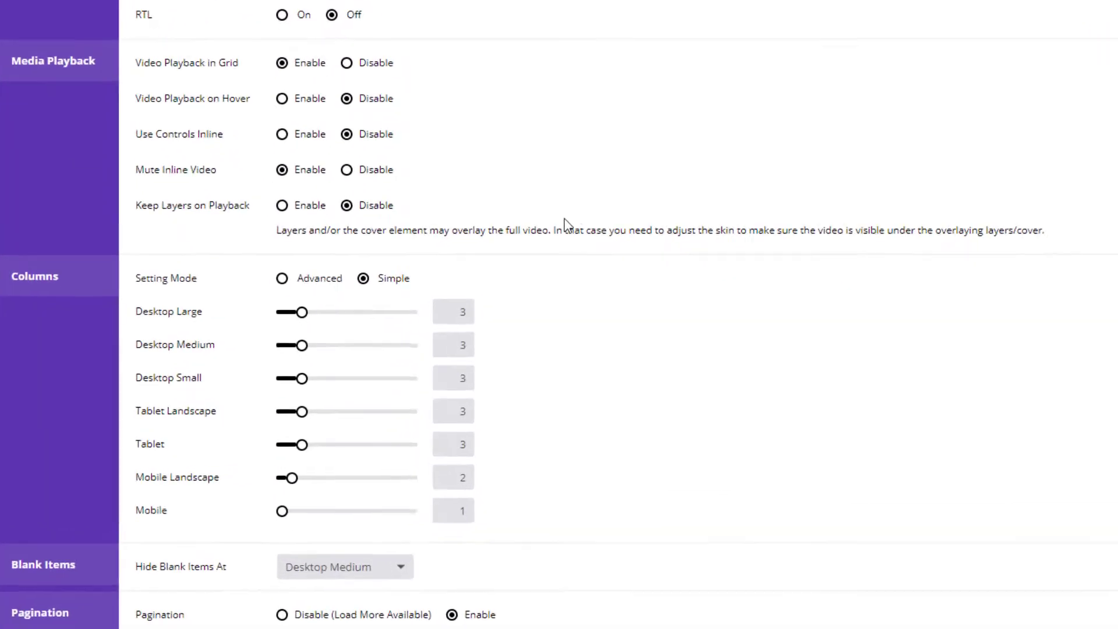
{"action": "double_click", "coordinate": [482, 299]}
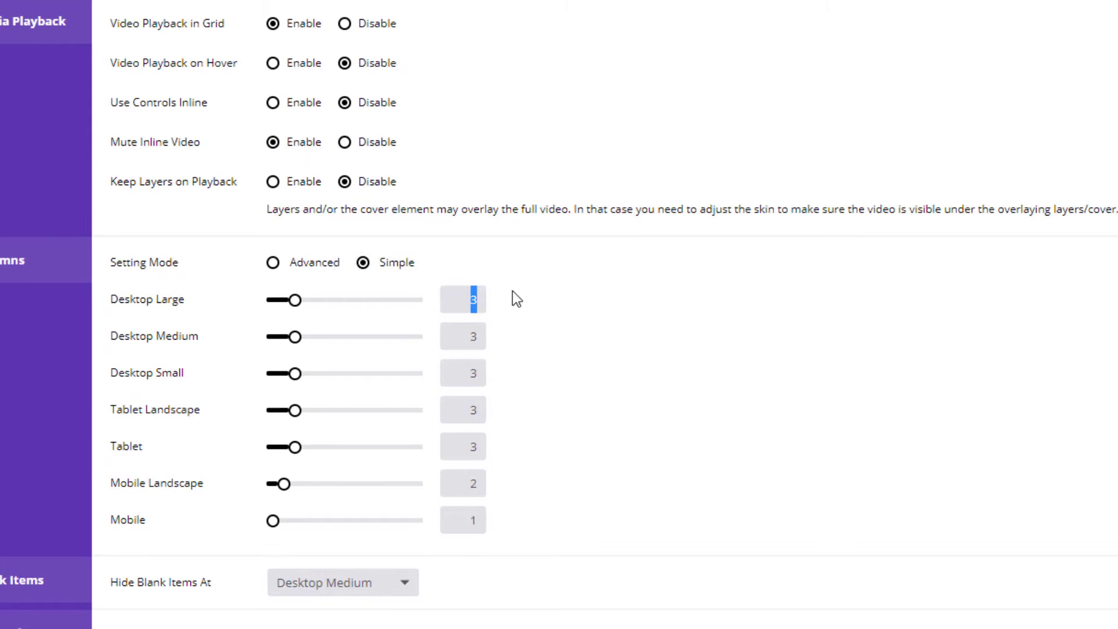
{"action": "type", "text": "2"}
{"action": "double_click", "coordinate": [476, 336]}
{"action": "type", "text": "2"}
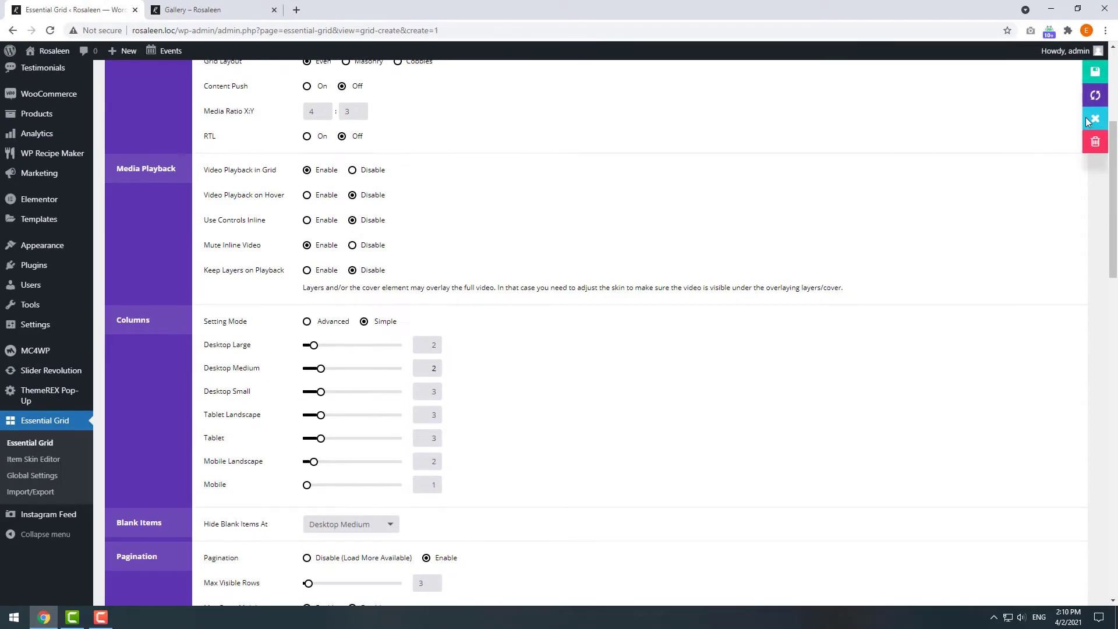
{"action": "left_click", "coordinate": [1089, 100]}
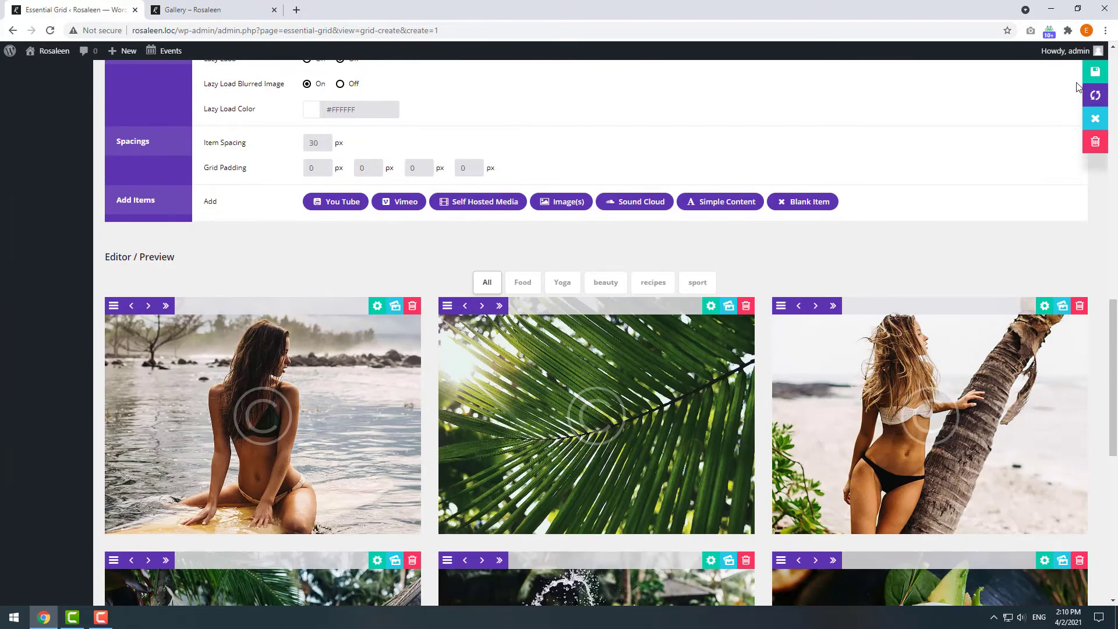
{"action": "left_click", "coordinate": [1095, 71]}
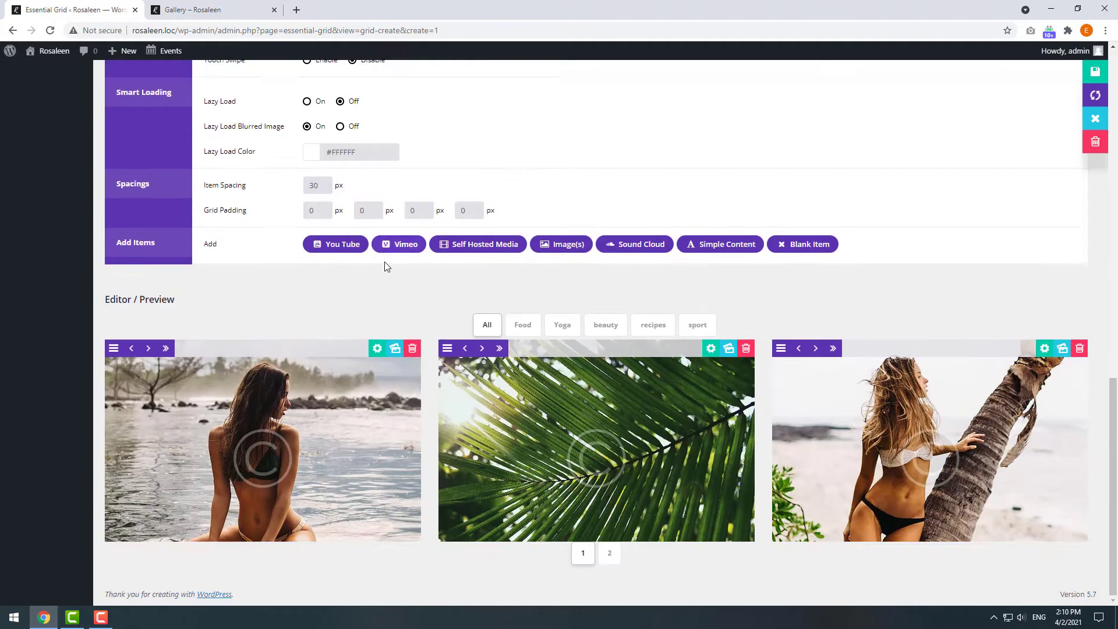
Review the two-per-row photos on the Gallery page, then return to the Essential Grid editor
{"action": "left_click", "coordinate": [203, 10]}
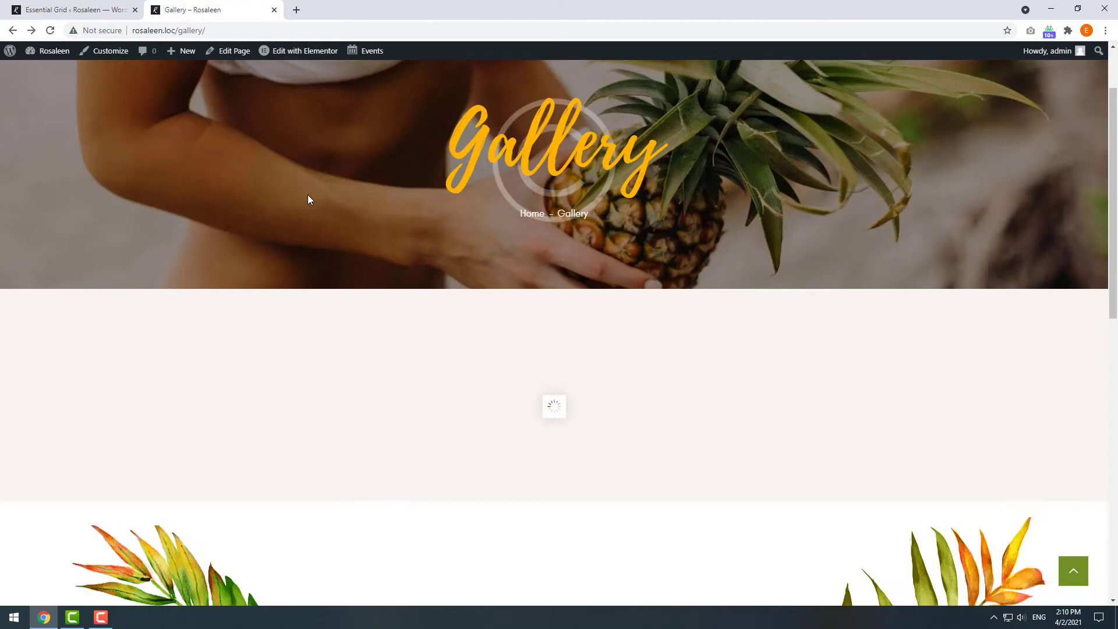
{"action": "scroll", "coordinate": [635, 390], "scroll_direction": "down", "scroll_amount": 4}
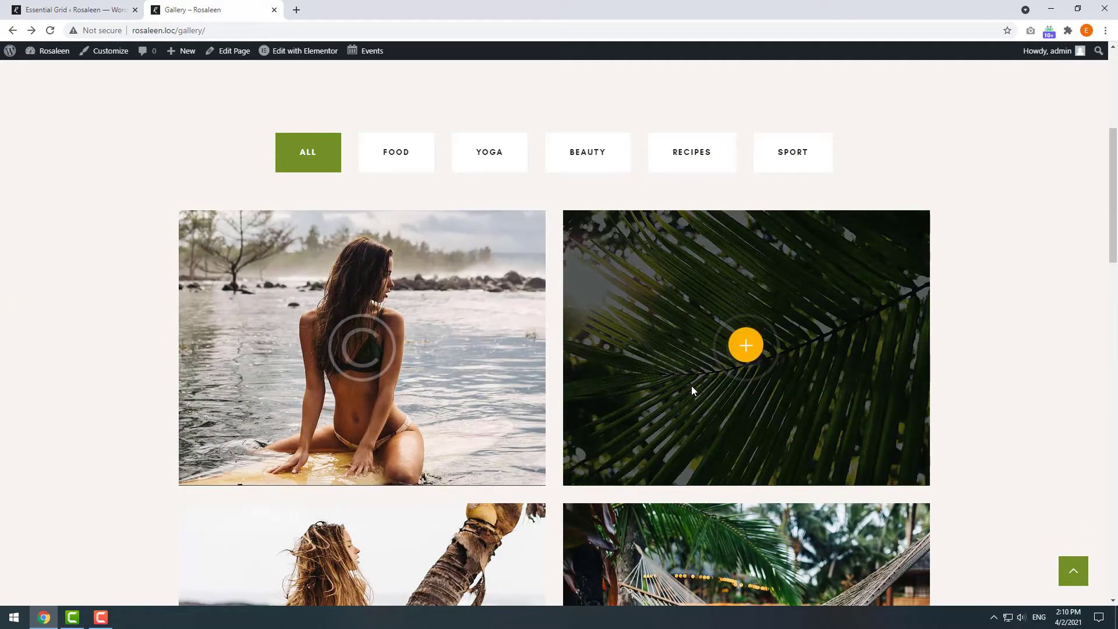
{"action": "scroll", "coordinate": [690, 386], "scroll_direction": "up", "scroll_amount": 2}
{"action": "left_click", "coordinate": [86, 12]}
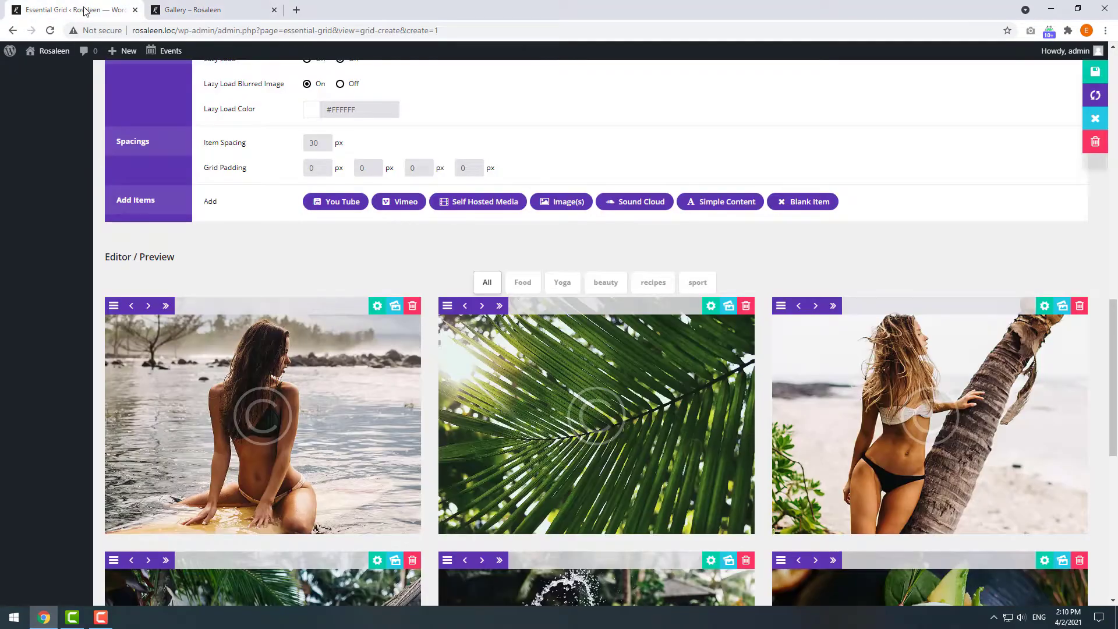
{"action": "scroll", "coordinate": [279, 214], "scroll_direction": "up", "scroll_amount": 10}
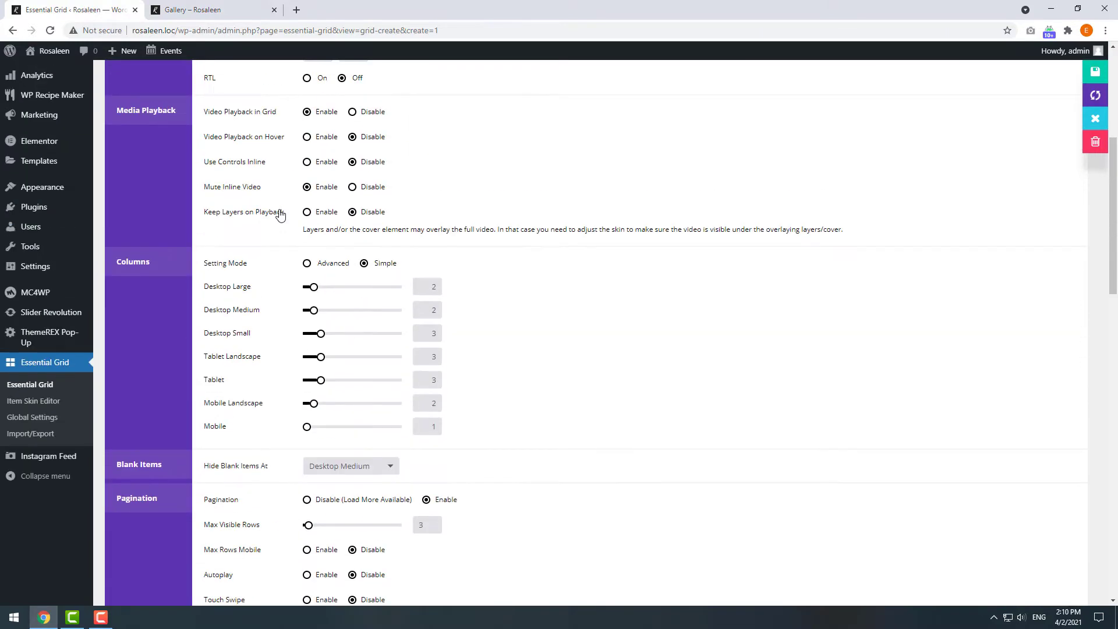
{"action": "scroll", "coordinate": [279, 214], "scroll_direction": "up", "scroll_amount": 5}
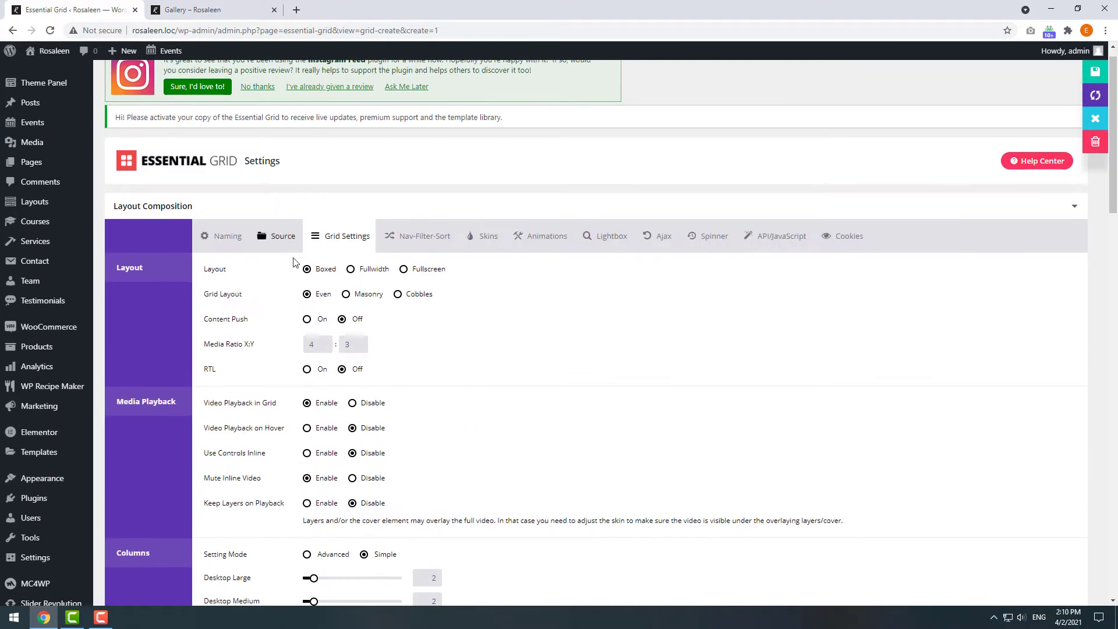
Change the Gallery grid's layout to Cobbles
{"action": "left_click", "coordinate": [357, 295]}
{"action": "scroll", "coordinate": [411, 135], "scroll_direction": "down", "scroll_amount": 3}
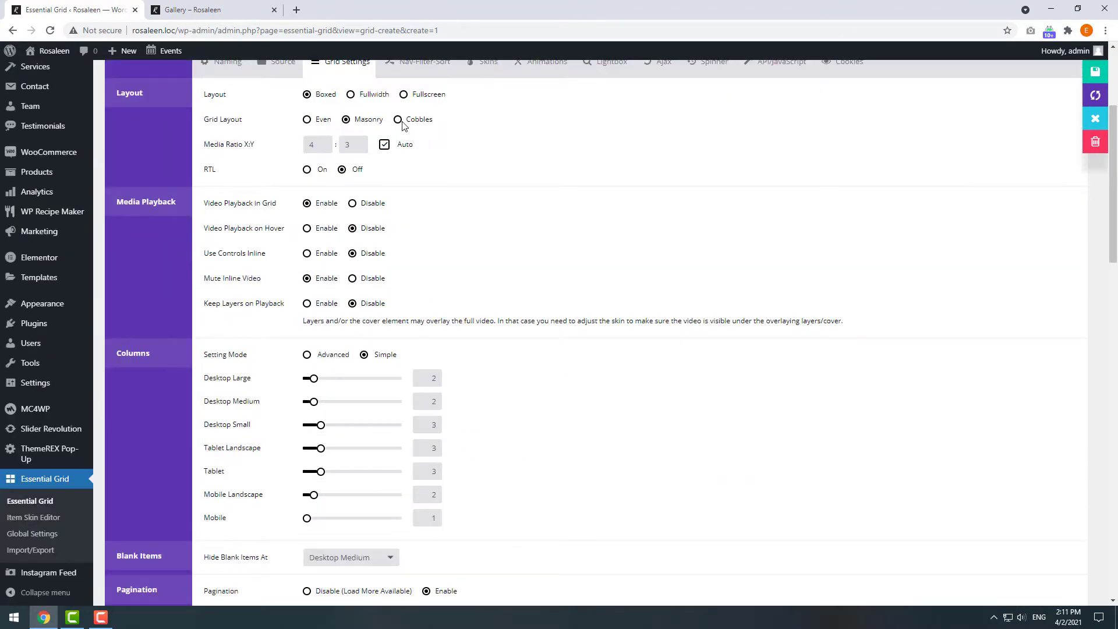
{"action": "left_click", "coordinate": [399, 121]}
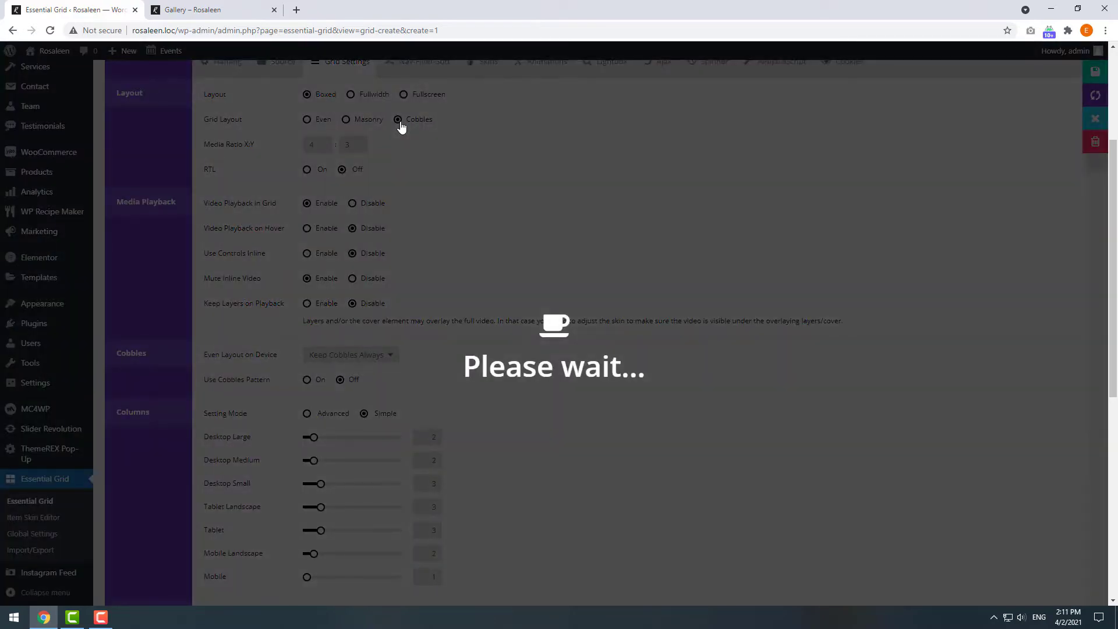
Give the palm-tree photo Cobbles element size width 1, height 2 and refresh the grid
{"action": "scroll", "coordinate": [406, 271], "scroll_direction": "down", "scroll_amount": 10}
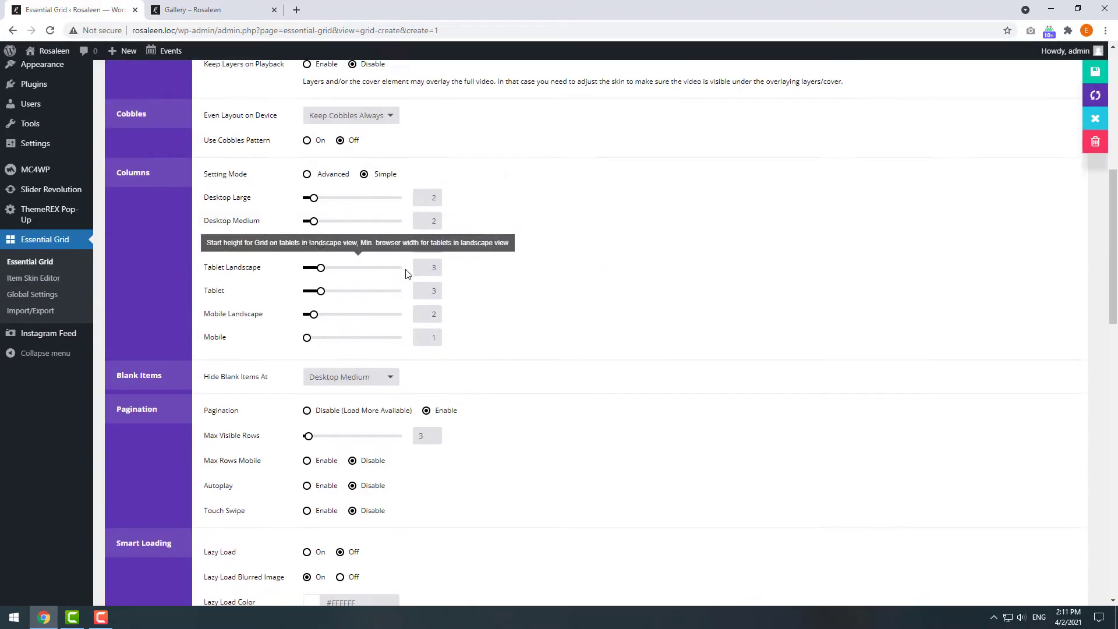
{"action": "scroll", "coordinate": [406, 274], "scroll_direction": "down", "scroll_amount": 4}
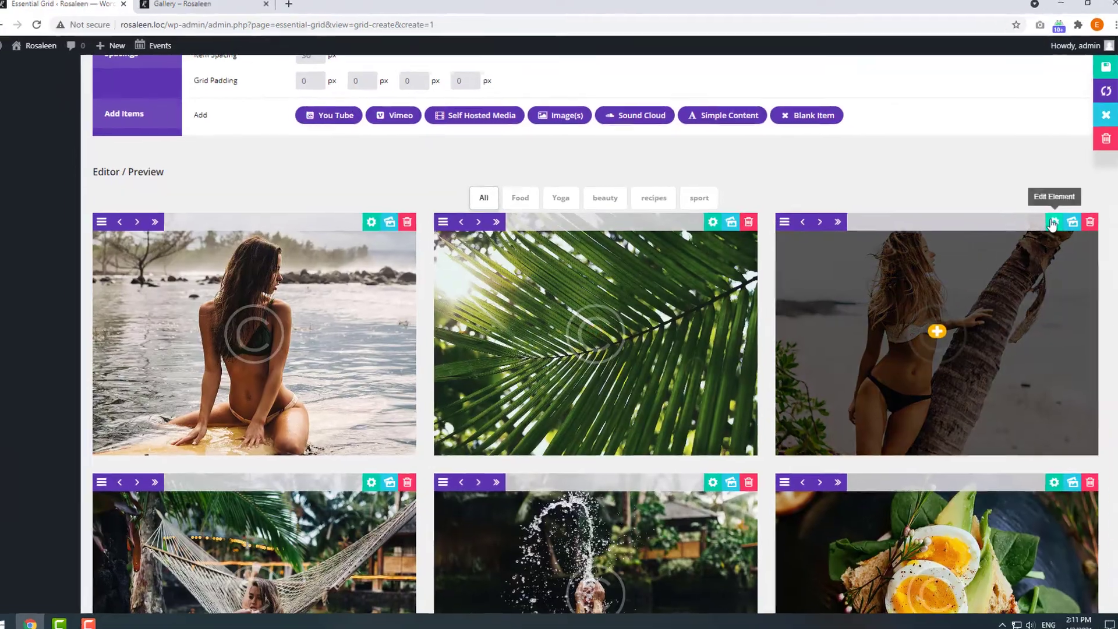
{"action": "left_click", "coordinate": [1044, 223]}
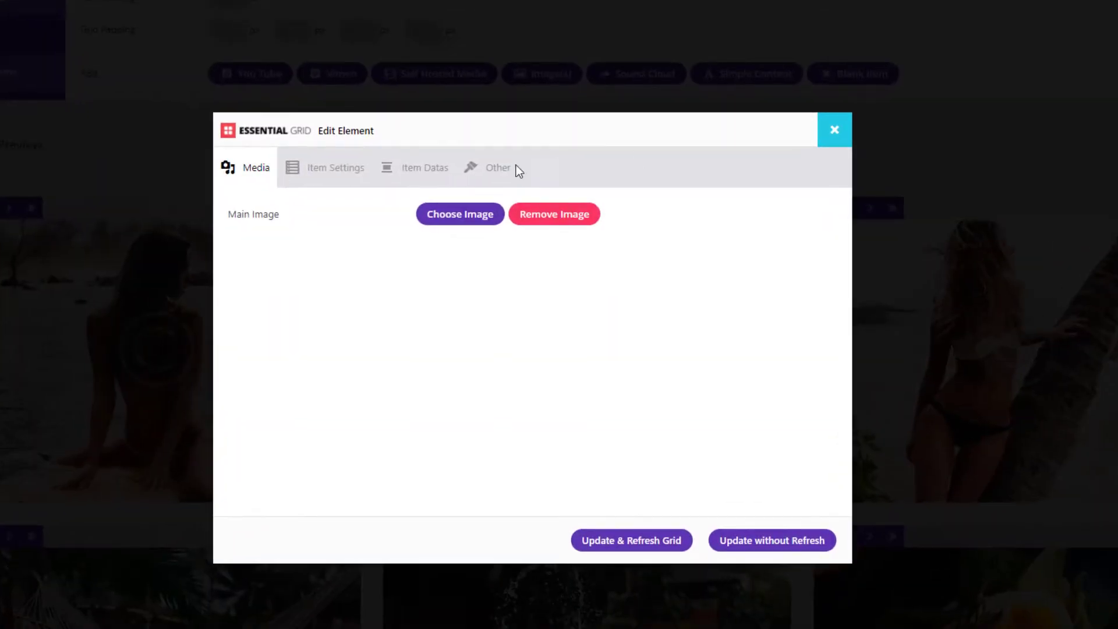
{"action": "left_click", "coordinate": [339, 180]}
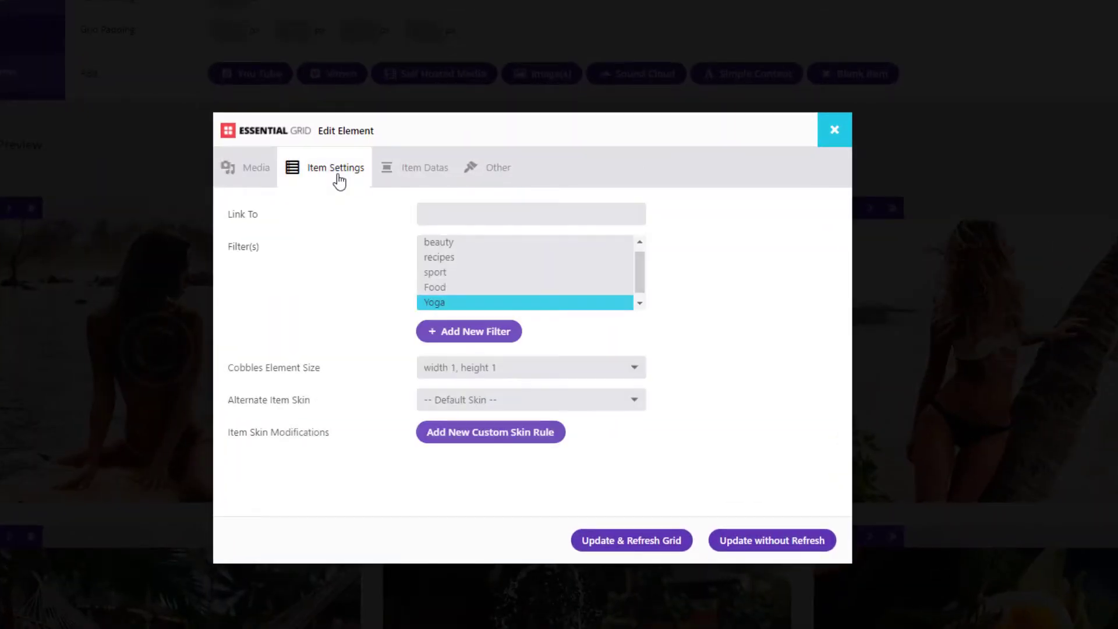
{"action": "left_click", "coordinate": [489, 371]}
{"action": "left_click", "coordinate": [494, 400]}
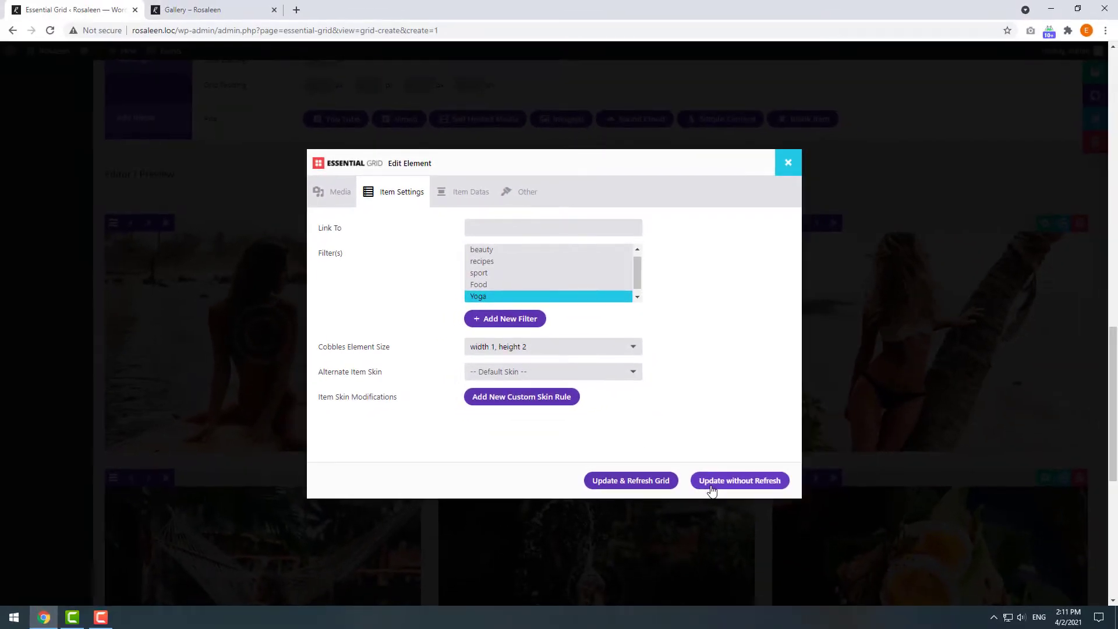
{"action": "left_click", "coordinate": [721, 521]}
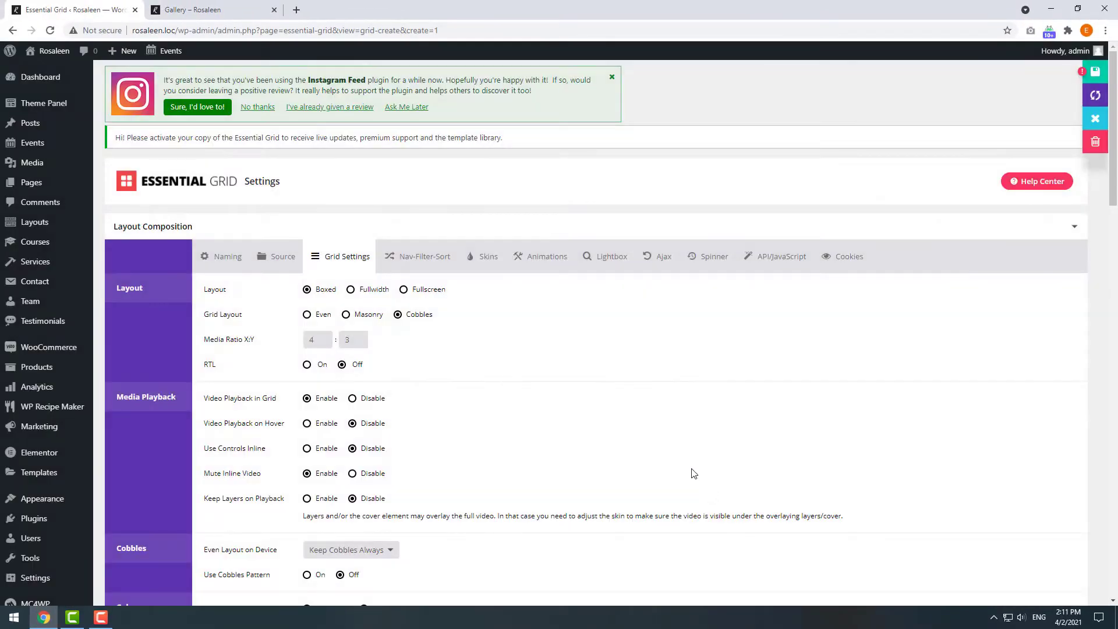
{"action": "scroll", "coordinate": [692, 472], "scroll_direction": "down", "scroll_amount": 15}
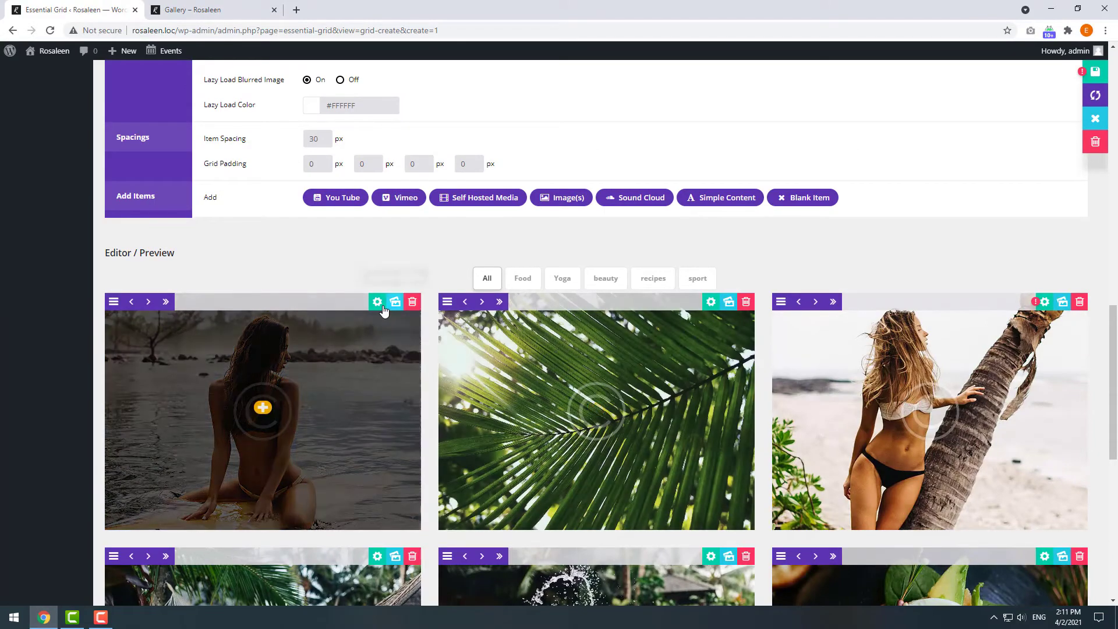
Save the grid, reload the Gallery page to see the double-height palm photo, then return to Essential Grid
{"action": "left_click", "coordinate": [1092, 78]}
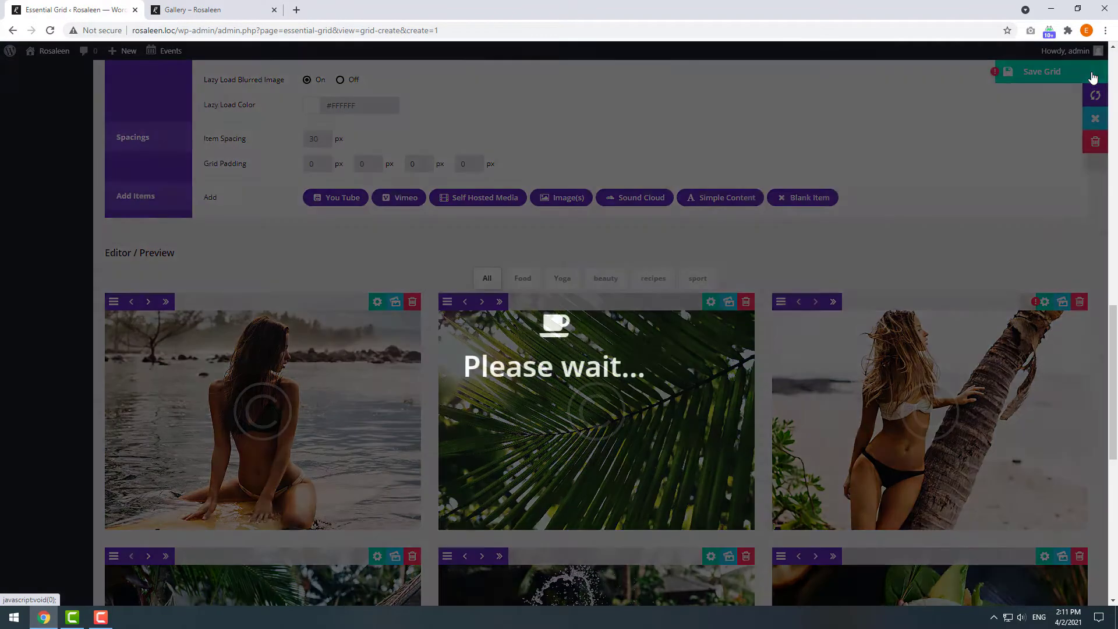
{"action": "left_click", "coordinate": [192, 10]}
{"action": "left_click", "coordinate": [50, 31]}
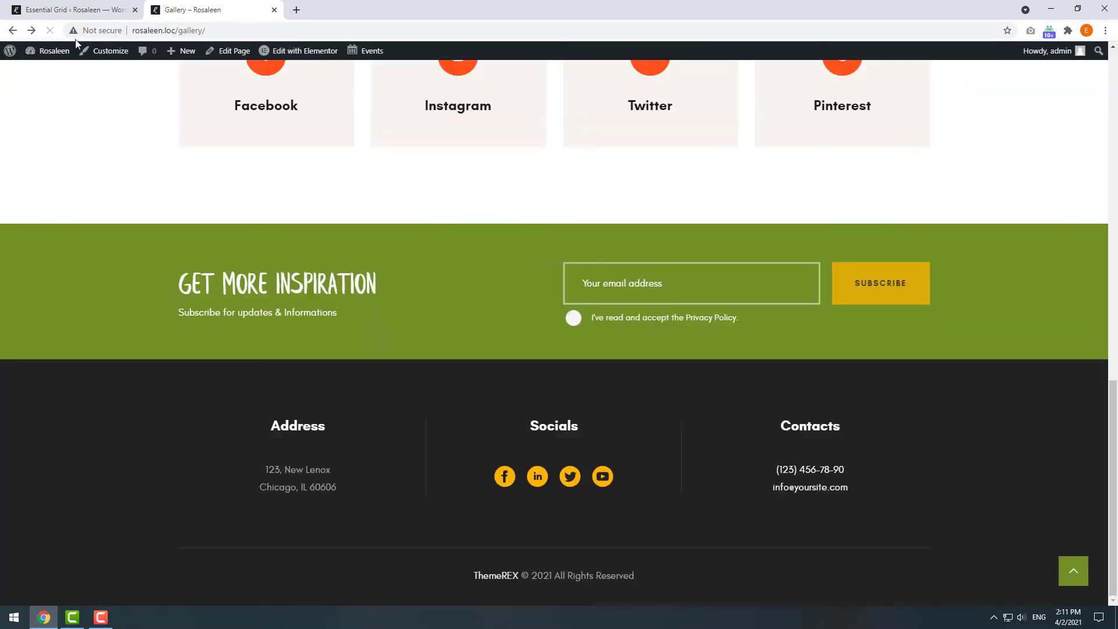
{"action": "scroll", "coordinate": [811, 287], "scroll_direction": "up", "scroll_amount": 15}
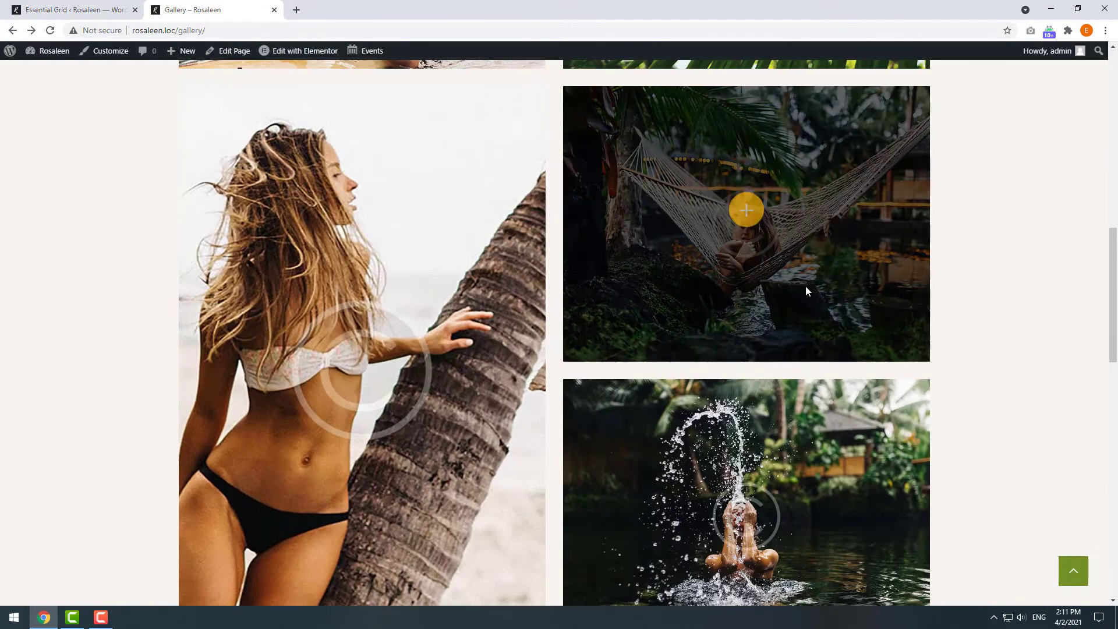
{"action": "scroll", "coordinate": [441, 487], "scroll_direction": "up", "scroll_amount": 5}
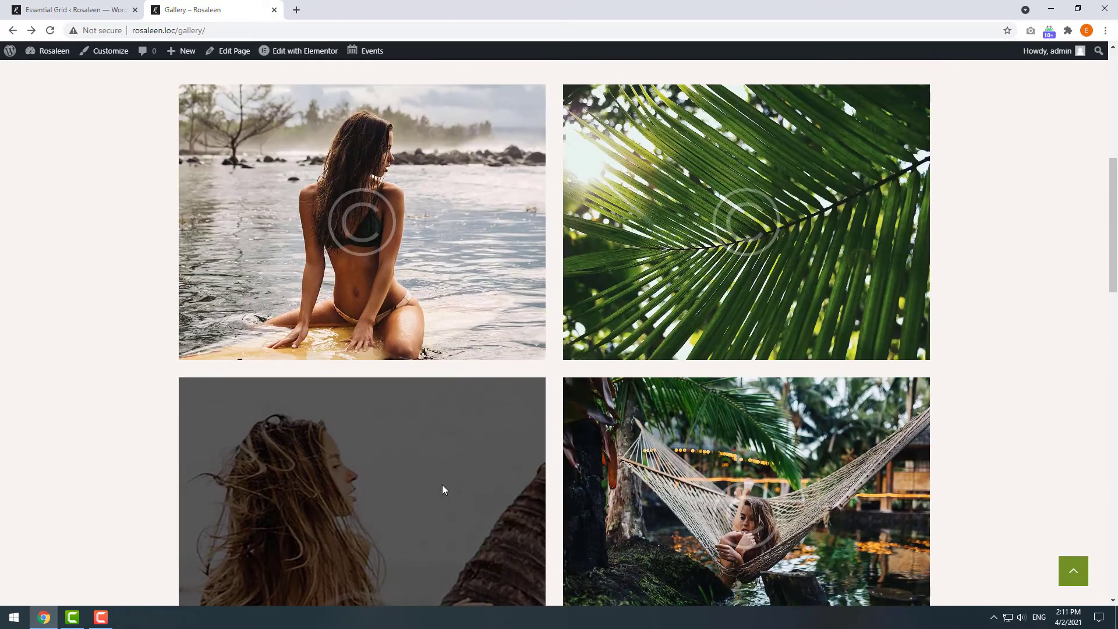
{"action": "scroll", "coordinate": [442, 484], "scroll_direction": "up", "scroll_amount": 1}
{"action": "key", "text": "ctrl+Tab"}
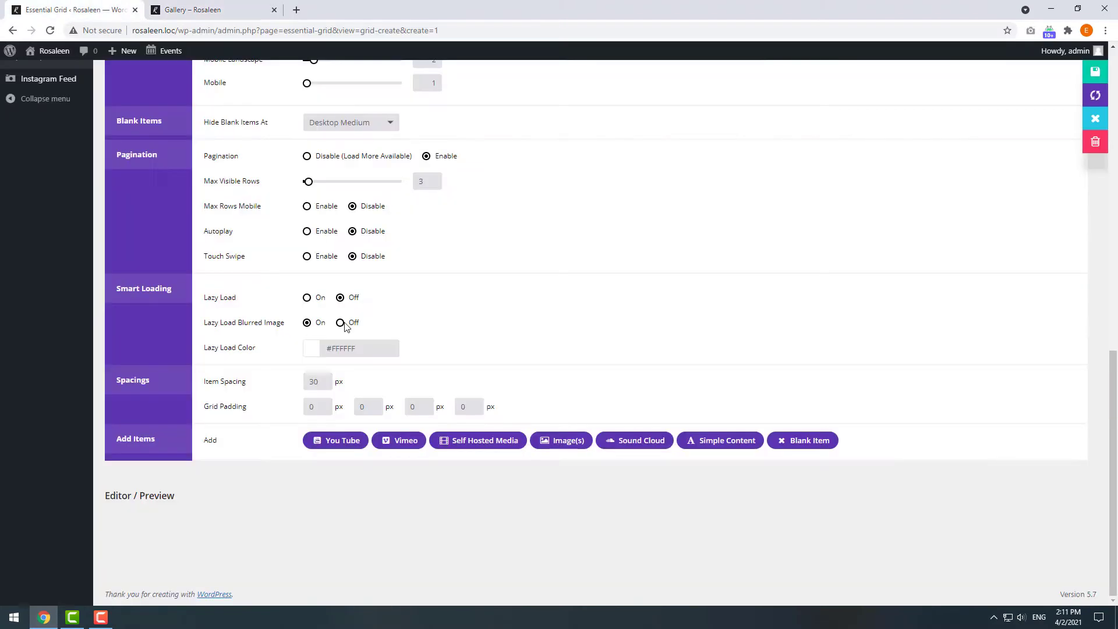
Set the first gallery image's Cobbles size to width 2, height 1 and refresh the grid
{"action": "scroll", "coordinate": [346, 327], "scroll_direction": "down", "scroll_amount": 3}
{"action": "left_click", "coordinate": [374, 303]}
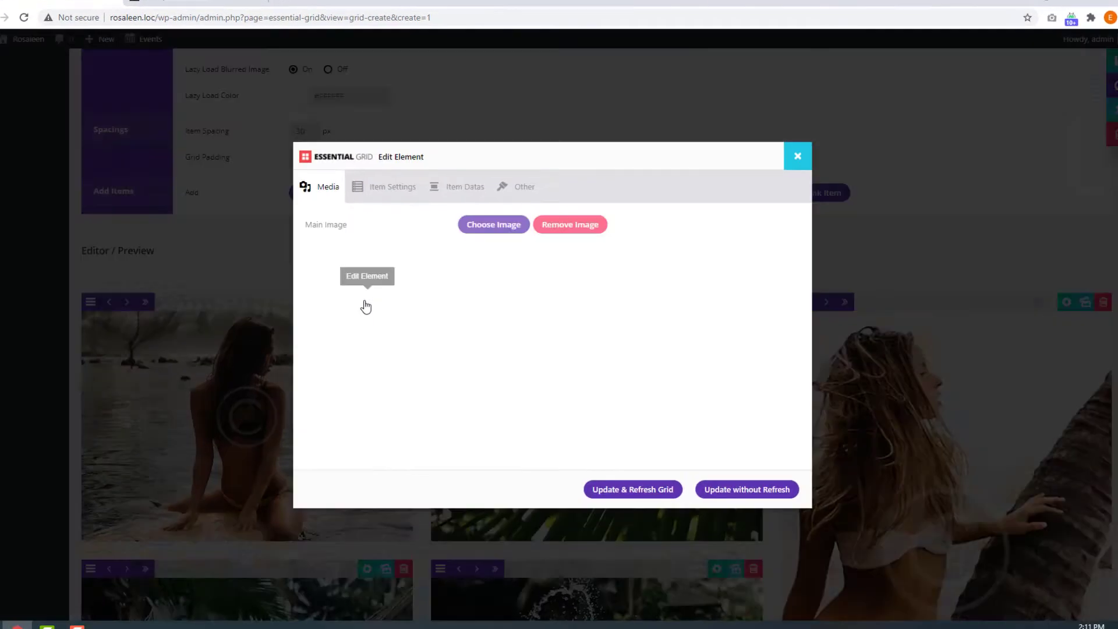
{"action": "left_click", "coordinate": [419, 199]}
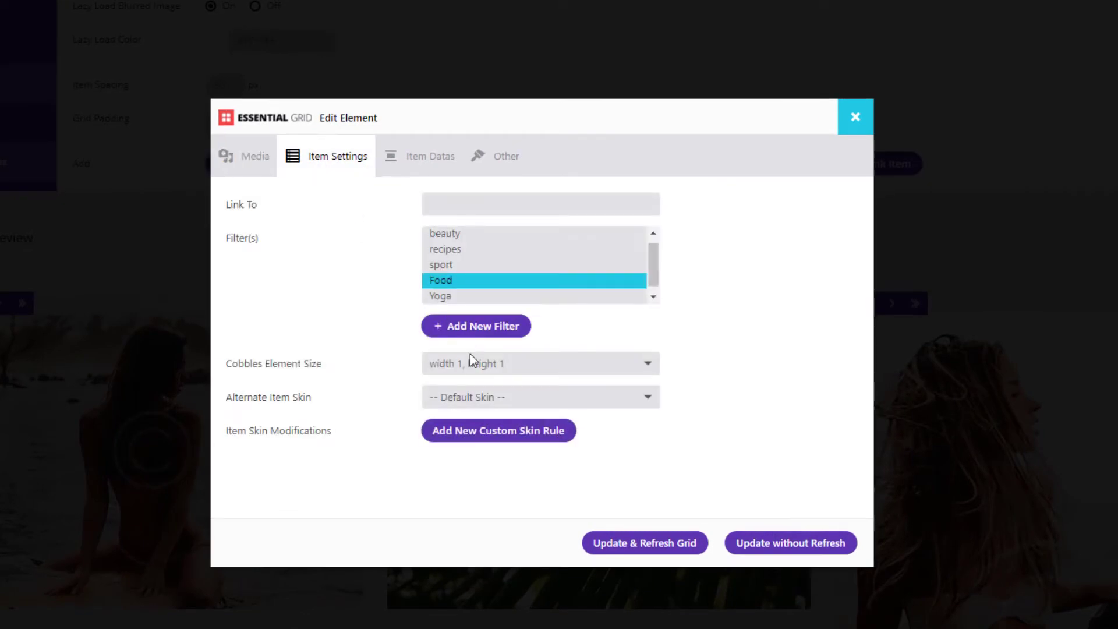
{"action": "left_click", "coordinate": [470, 357]}
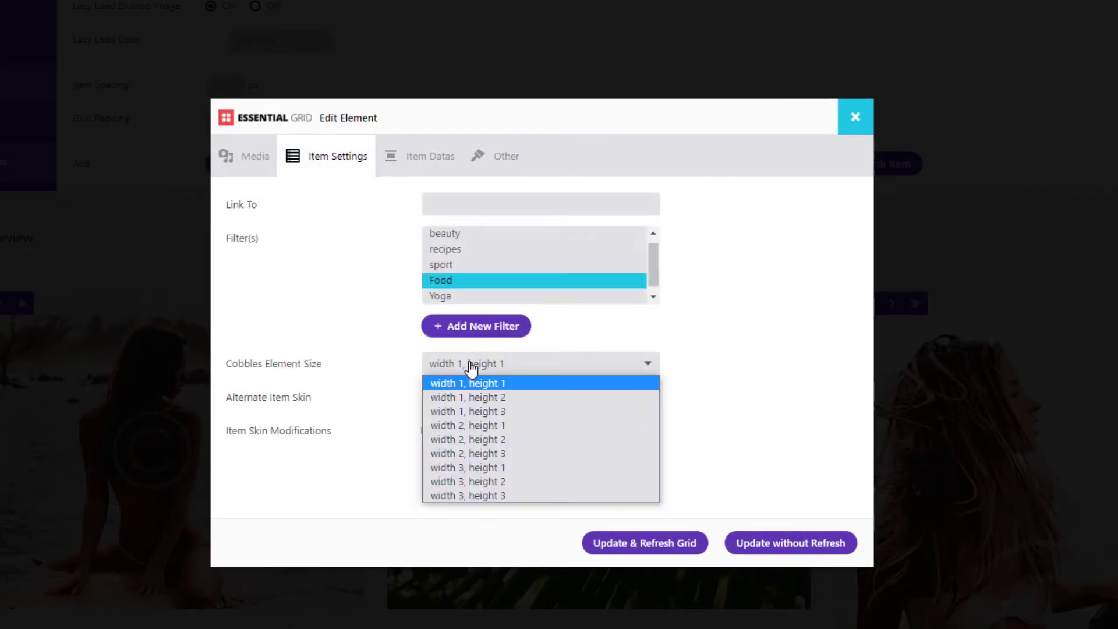
{"action": "left_click", "coordinate": [475, 419]}
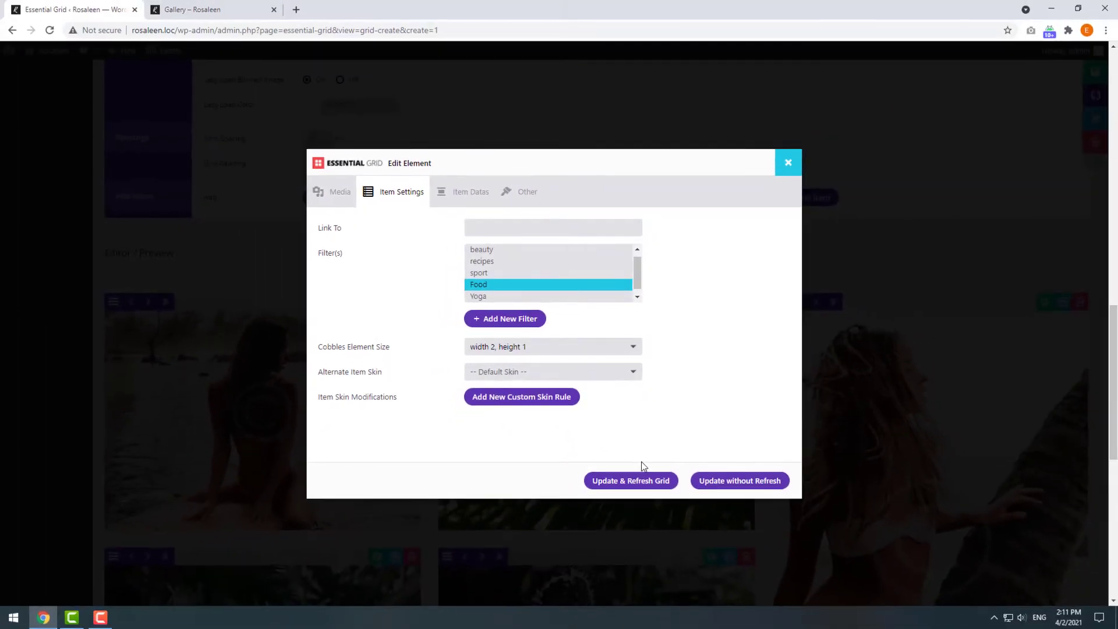
{"action": "left_click", "coordinate": [644, 483]}
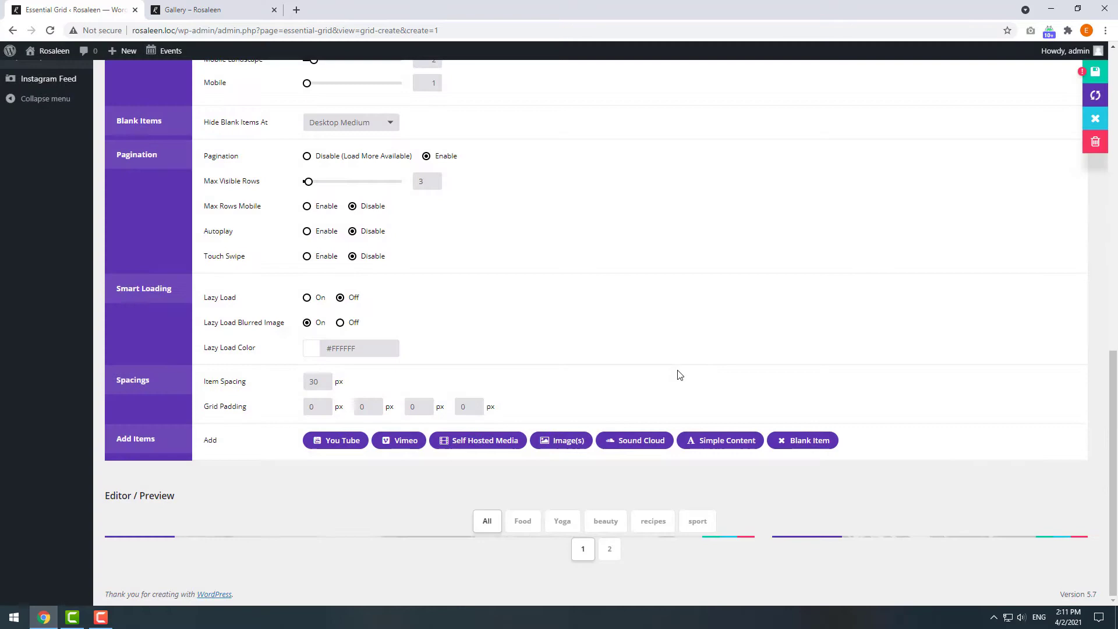
{"action": "scroll", "coordinate": [677, 369], "scroll_direction": "down", "scroll_amount": 8}
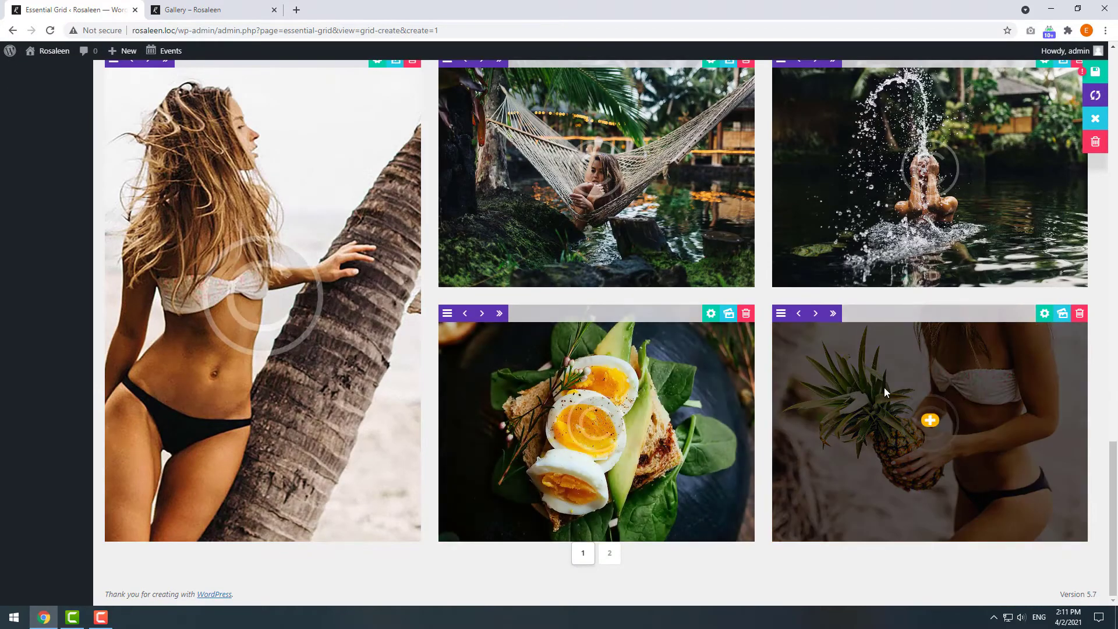
{"action": "scroll", "coordinate": [883, 387], "scroll_direction": "up", "scroll_amount": 1}
Keep the pineapple image on the recipes filter only at width 1, height 1, then refresh
{"action": "left_click", "coordinate": [1080, 381]}
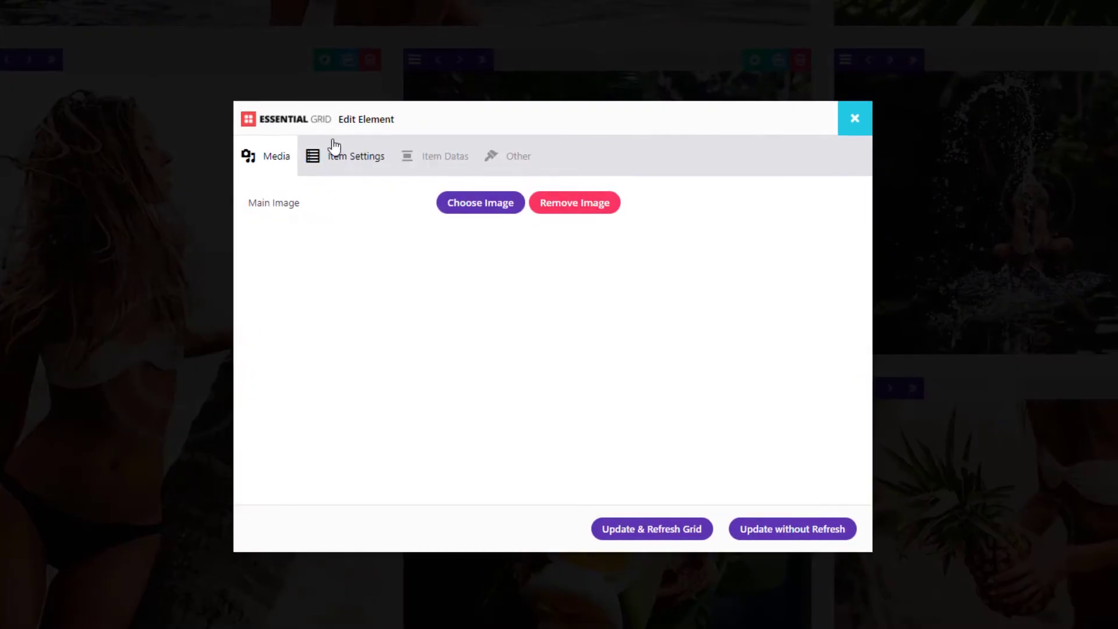
{"action": "left_click", "coordinate": [383, 182]}
{"action": "left_click", "coordinate": [498, 271], "text": "ctrl"}
{"action": "left_click", "coordinate": [466, 260], "text": "ctrl"}
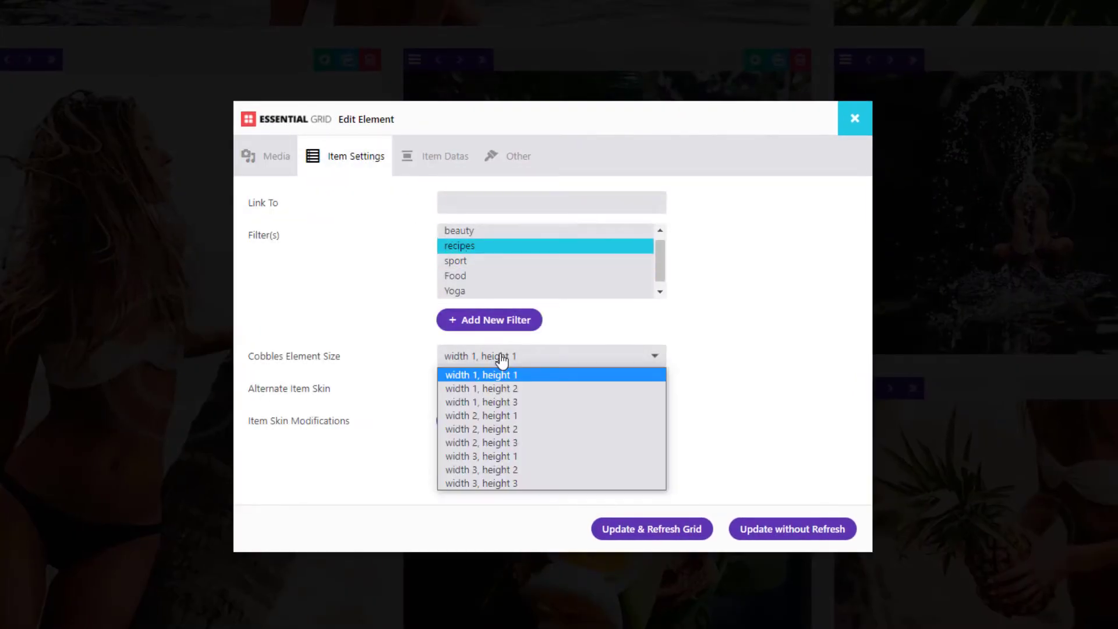
{"action": "left_click", "coordinate": [513, 375]}
{"action": "left_click", "coordinate": [651, 529]}
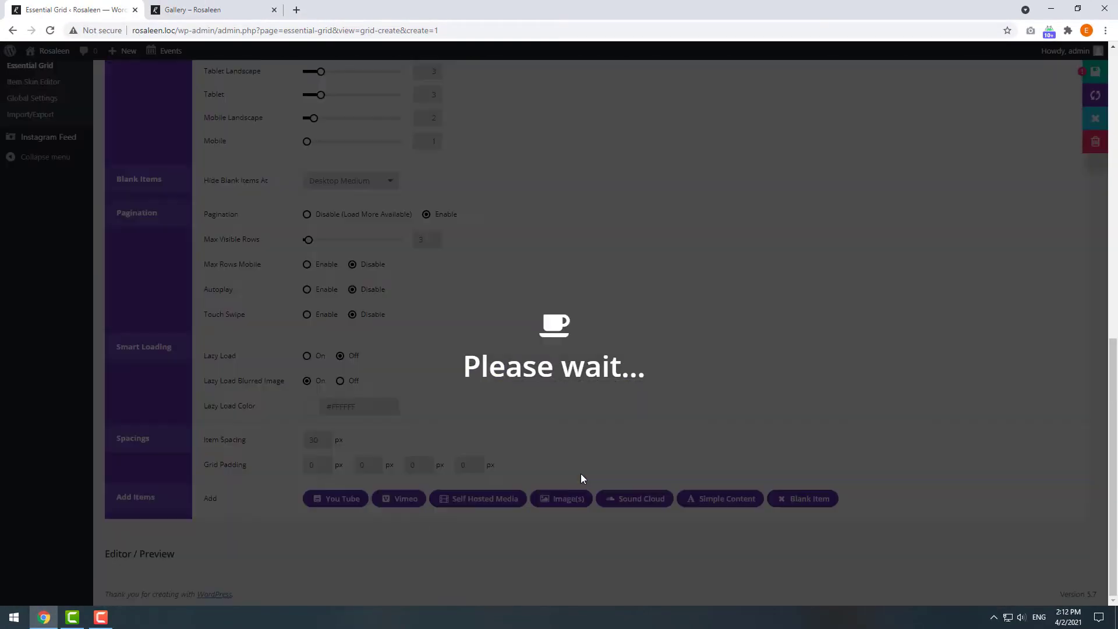
{"action": "scroll", "coordinate": [815, 409], "scroll_direction": "down", "scroll_amount": 10}
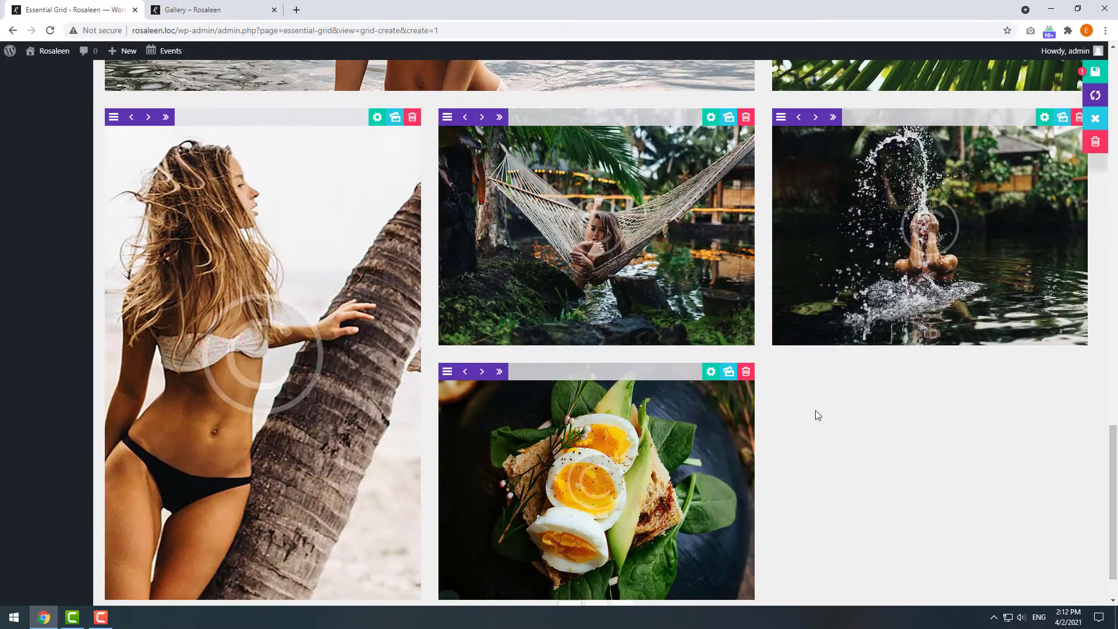
Save the grid and reload the Gallery page to confirm the first beach photo spans both columns
{"action": "left_click", "coordinate": [1095, 72]}
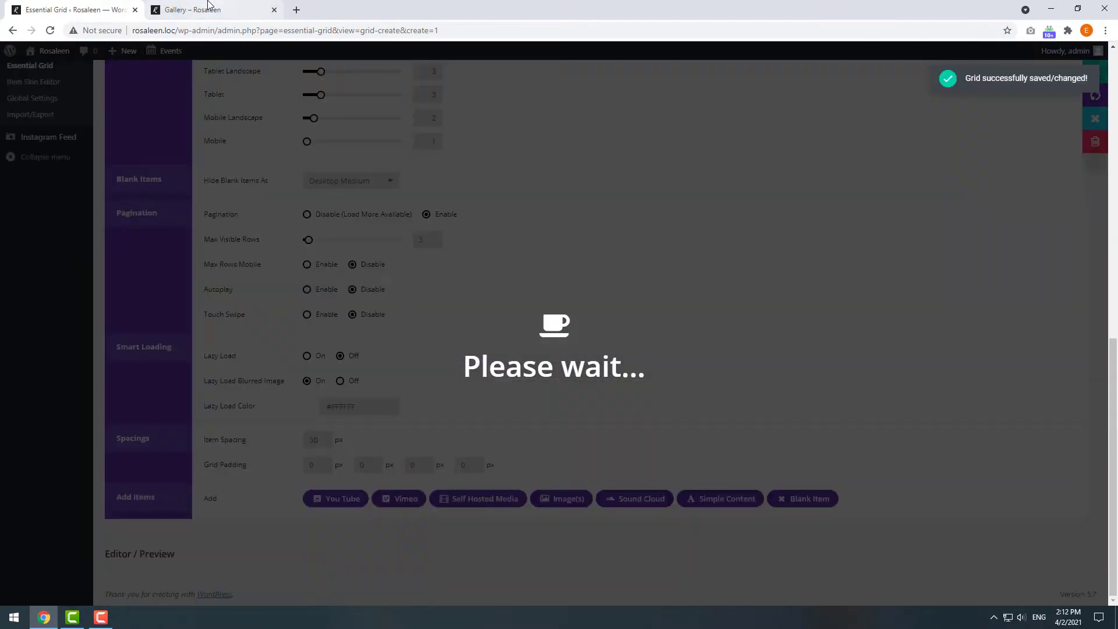
{"action": "left_click", "coordinate": [207, 9]}
{"action": "left_click", "coordinate": [50, 30]}
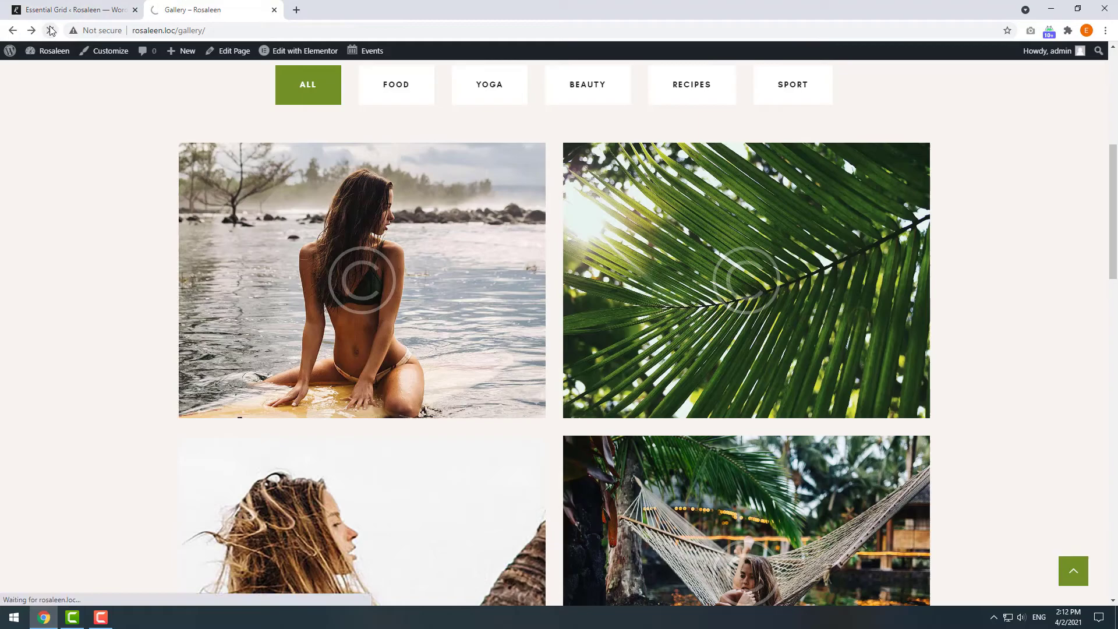
{"action": "scroll", "coordinate": [184, 92], "scroll_direction": "down", "scroll_amount": 4}
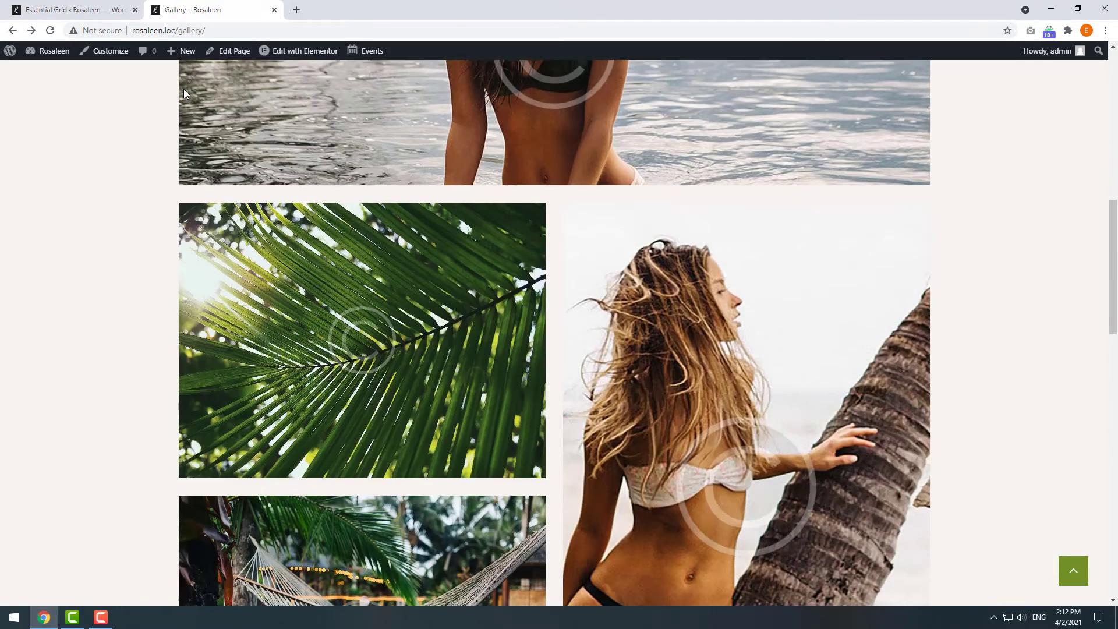
{"action": "scroll", "coordinate": [184, 92], "scroll_direction": "down", "scroll_amount": 8}
{"action": "scroll", "coordinate": [367, 205], "scroll_direction": "up", "scroll_amount": 5}
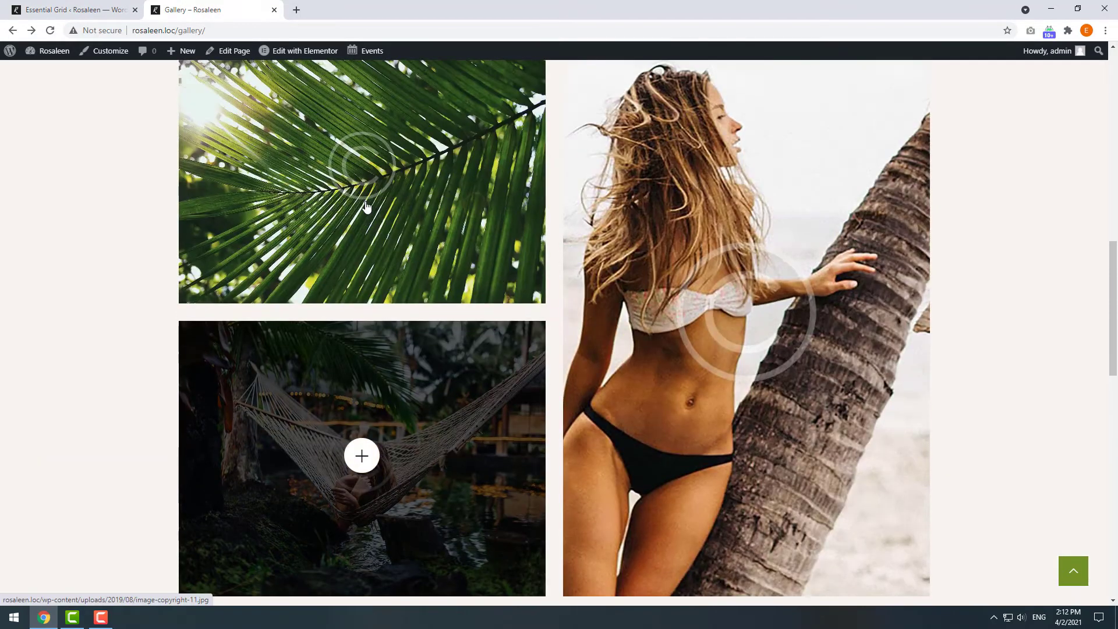
{"action": "scroll", "coordinate": [365, 204], "scroll_direction": "up", "scroll_amount": 6}
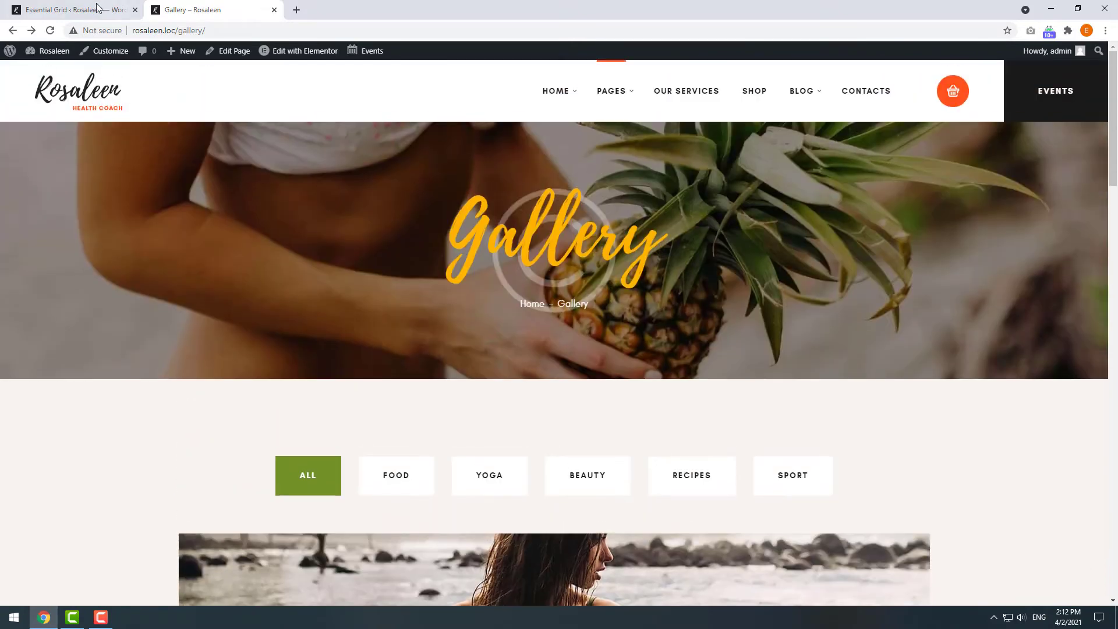
Go back to the Essential Grid settings in the admin tab
{"action": "left_click", "coordinate": [88, 8]}
{"action": "scroll", "coordinate": [386, 447], "scroll_direction": "down", "scroll_amount": 2}
{"action": "scroll", "coordinate": [387, 311], "scroll_direction": "up", "scroll_amount": 8}
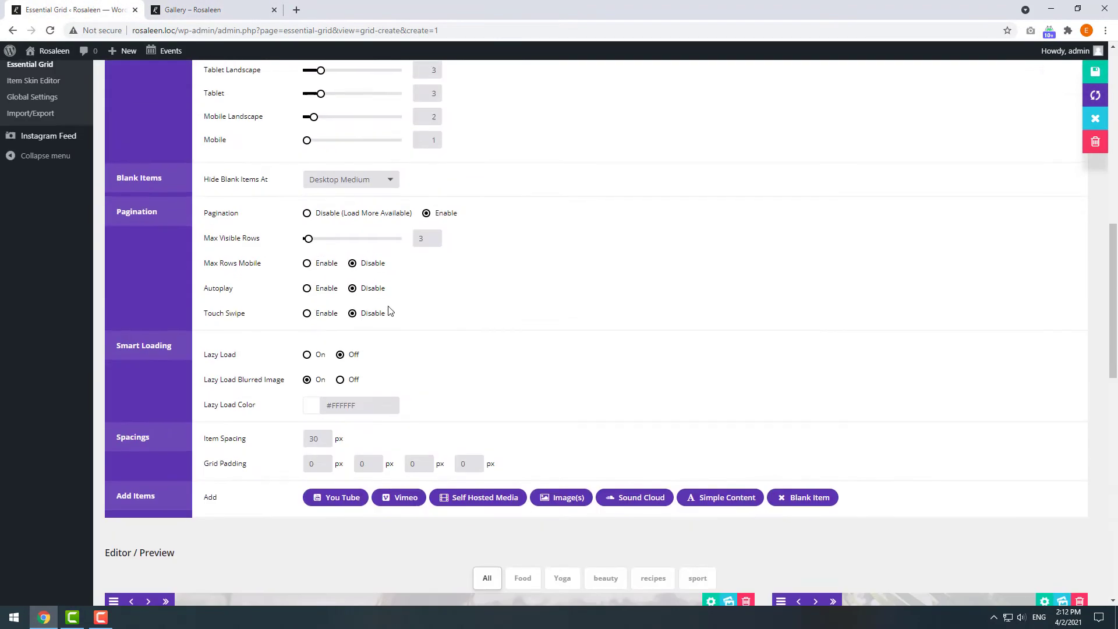
{"action": "scroll", "coordinate": [381, 305], "scroll_direction": "up", "scroll_amount": 5}
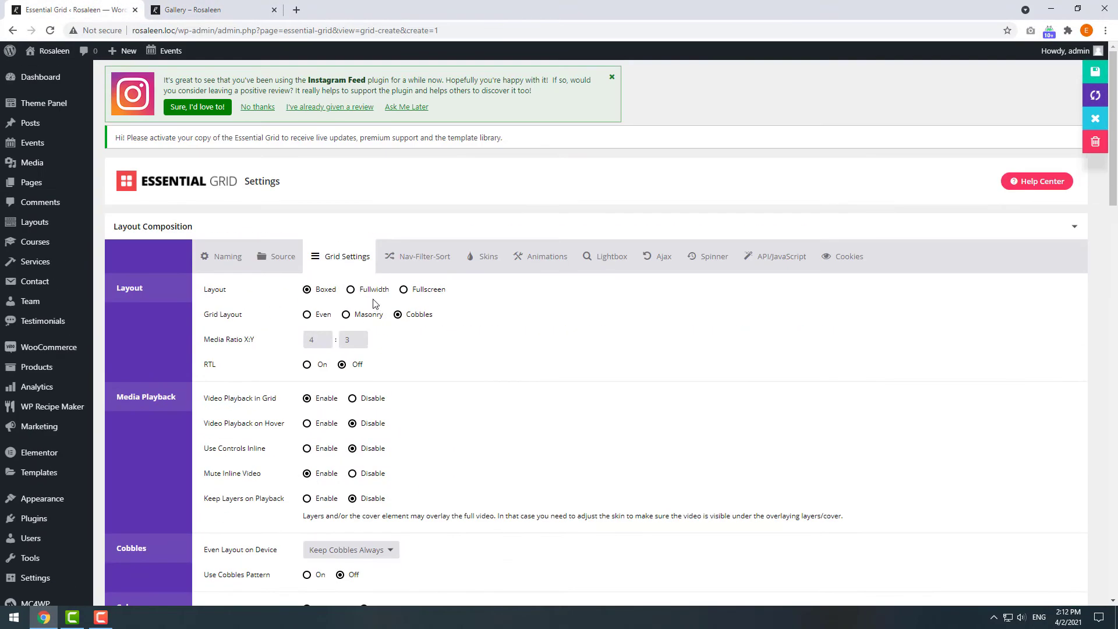
Set the Grid Layout to Even and browse the available item skins
{"action": "left_click", "coordinate": [308, 314]}
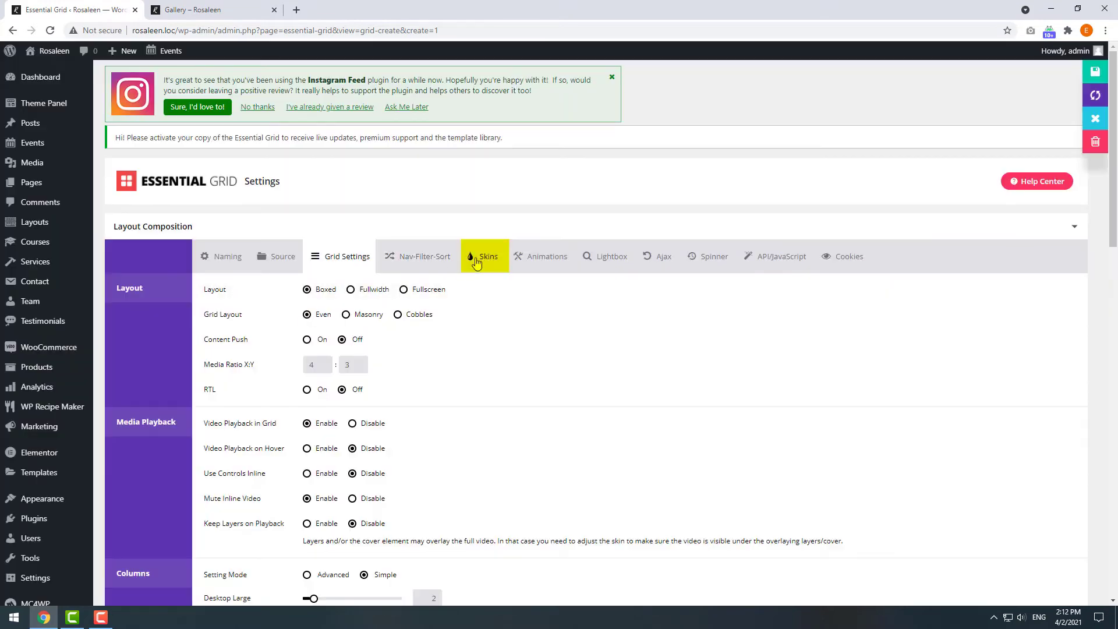
{"action": "left_click", "coordinate": [476, 261]}
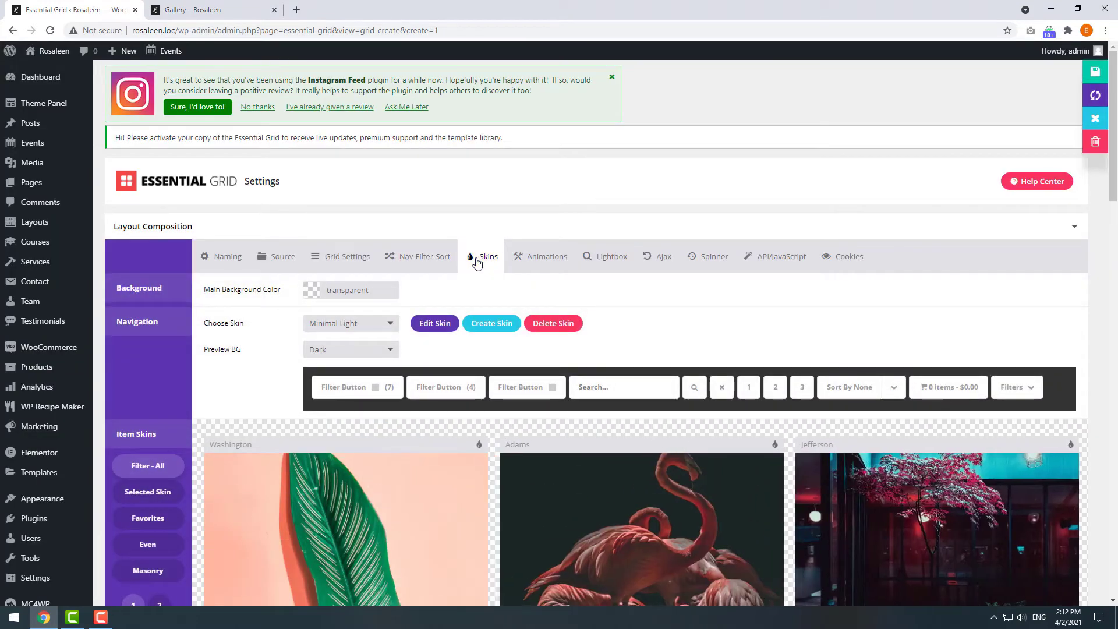
{"action": "scroll", "coordinate": [416, 364], "scroll_direction": "down", "scroll_amount": 2}
{"action": "mouse_move", "coordinate": [406, 382]}
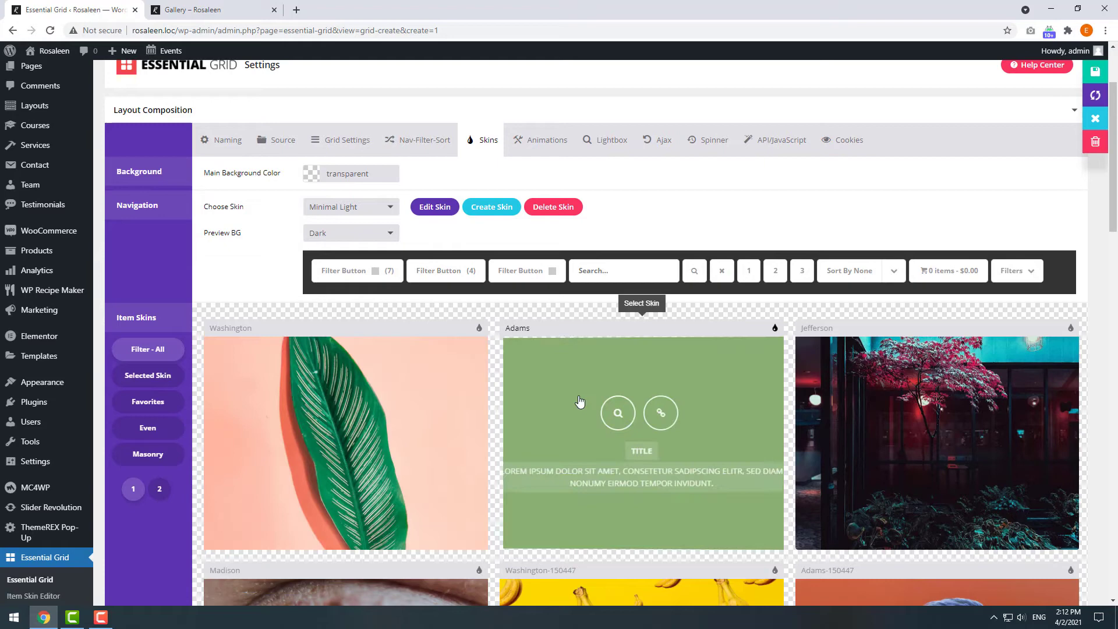
{"action": "mouse_move", "coordinate": [881, 431]}
{"action": "scroll", "coordinate": [881, 432], "scroll_direction": "down", "scroll_amount": 3}
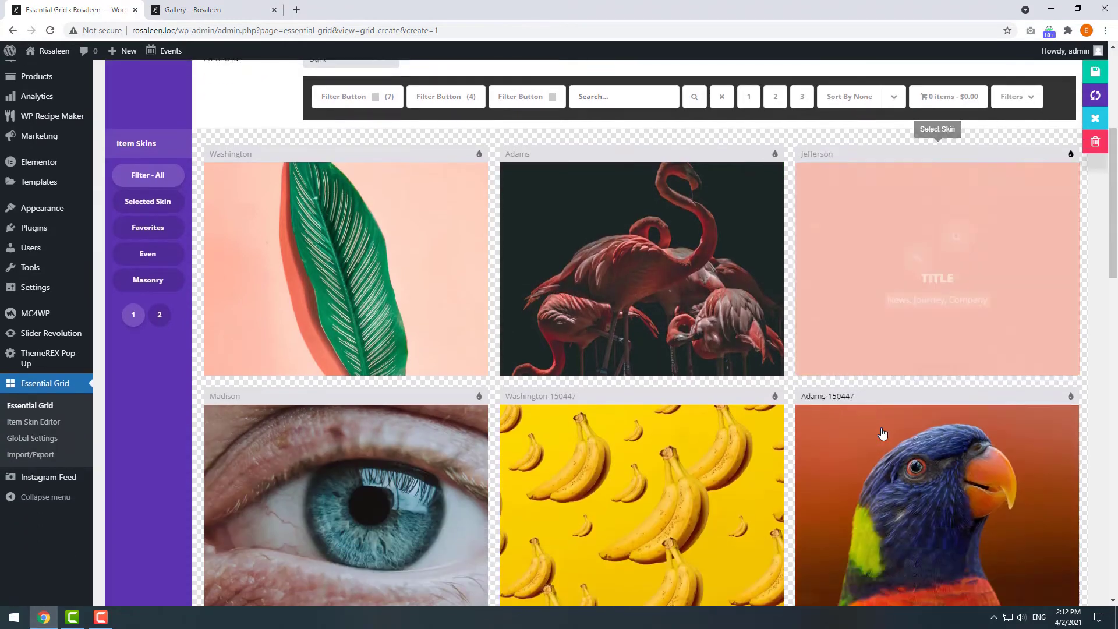
{"action": "mouse_move", "coordinate": [609, 464]}
{"action": "mouse_move", "coordinate": [404, 466]}
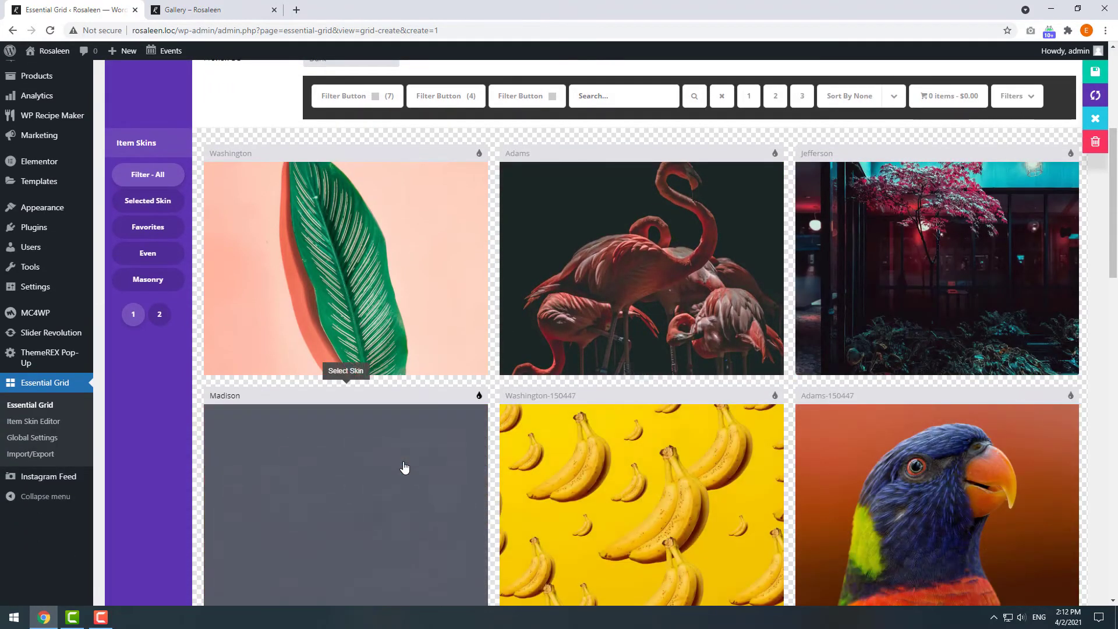
Apply the Jefferson-150447 item skin and save the grid
{"action": "scroll", "coordinate": [404, 467], "scroll_direction": "down", "scroll_amount": 4}
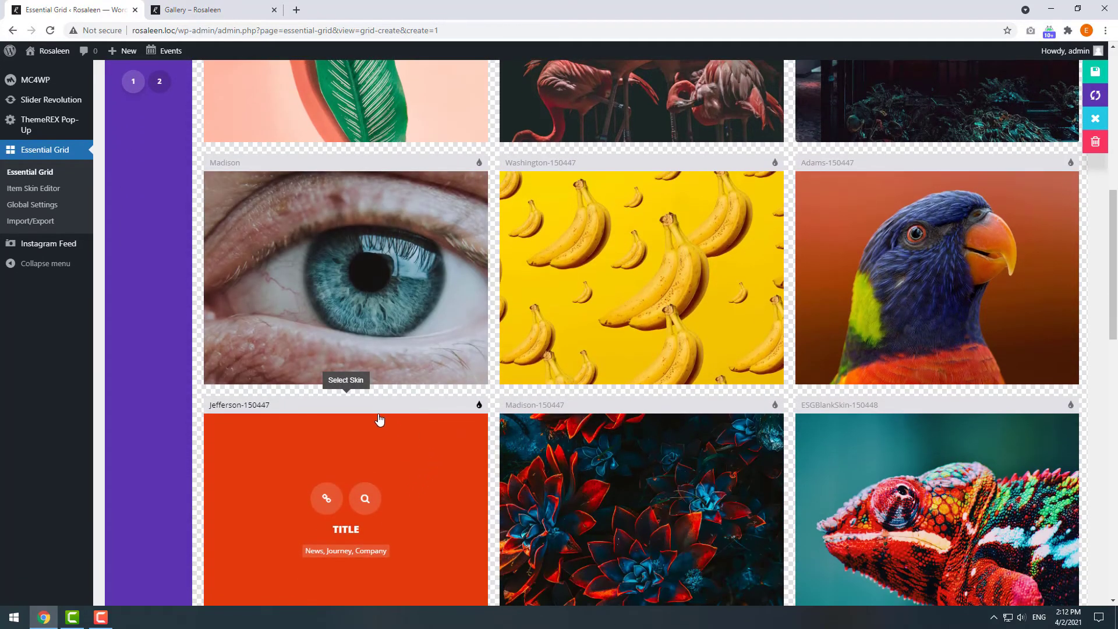
{"action": "left_click", "coordinate": [374, 412]}
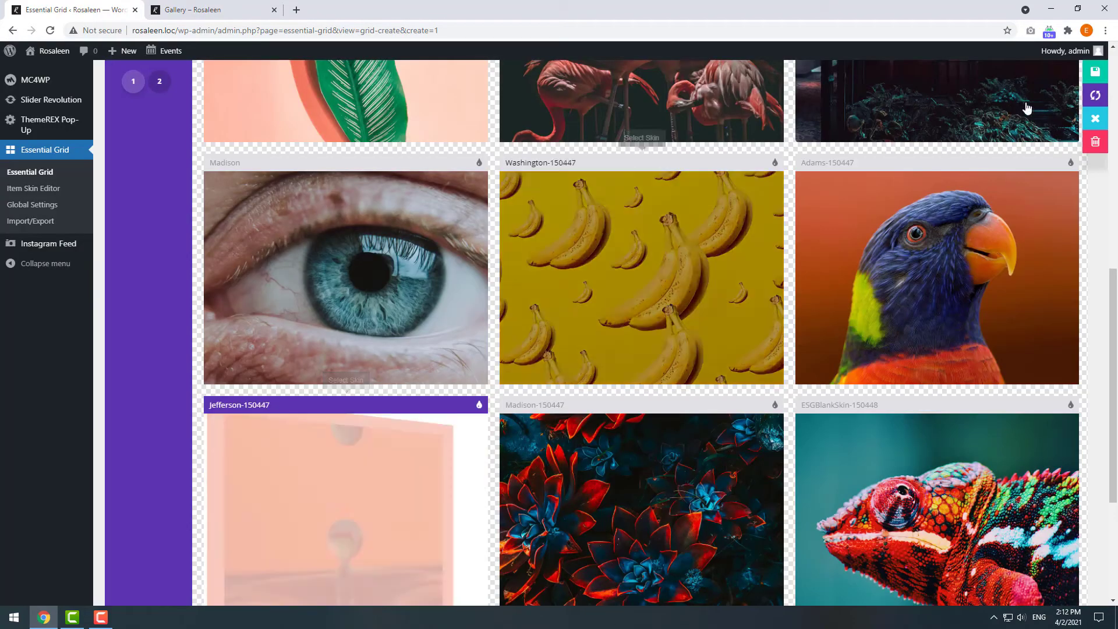
{"action": "left_click", "coordinate": [1086, 74]}
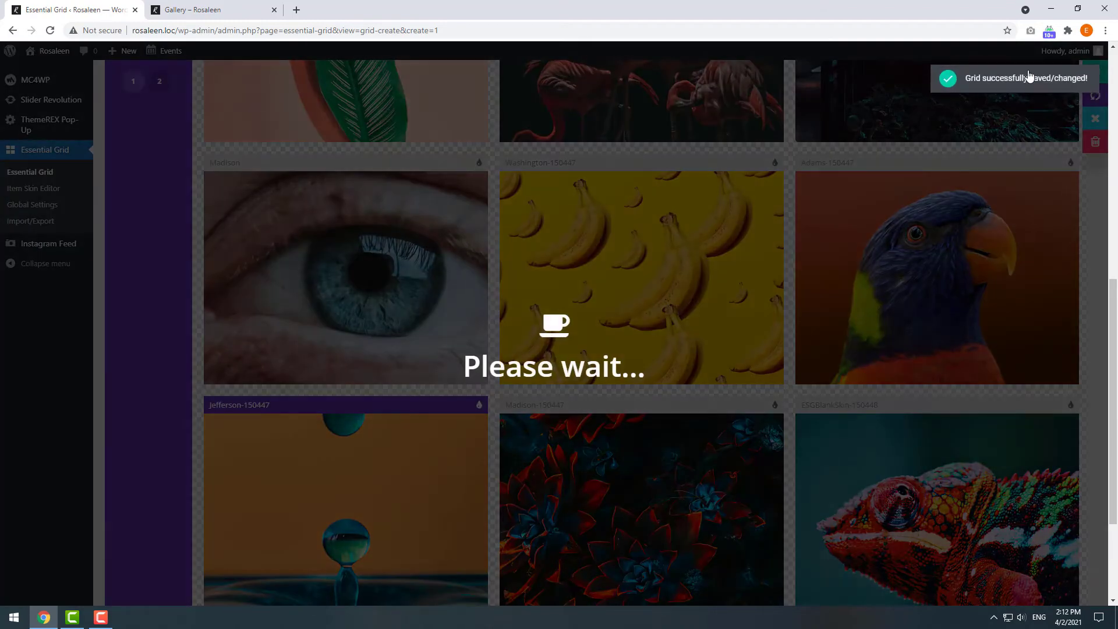
{"action": "left_click", "coordinate": [204, 9]}
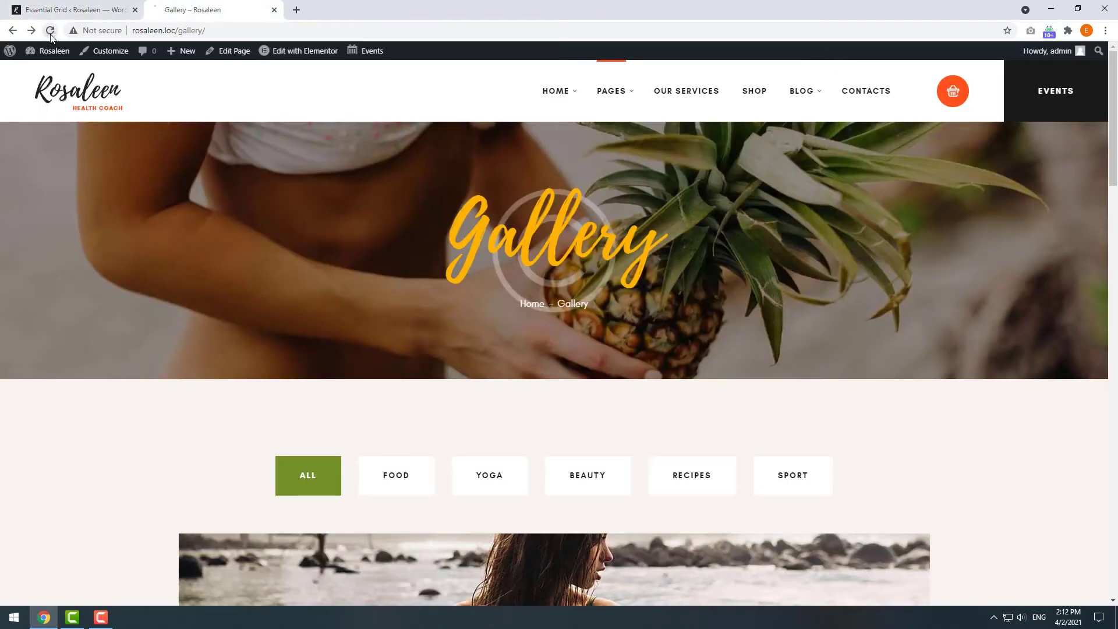
{"action": "scroll", "coordinate": [165, 179], "scroll_direction": "down", "scroll_amount": 4}
{"action": "scroll", "coordinate": [165, 179], "scroll_direction": "down", "scroll_amount": 2}
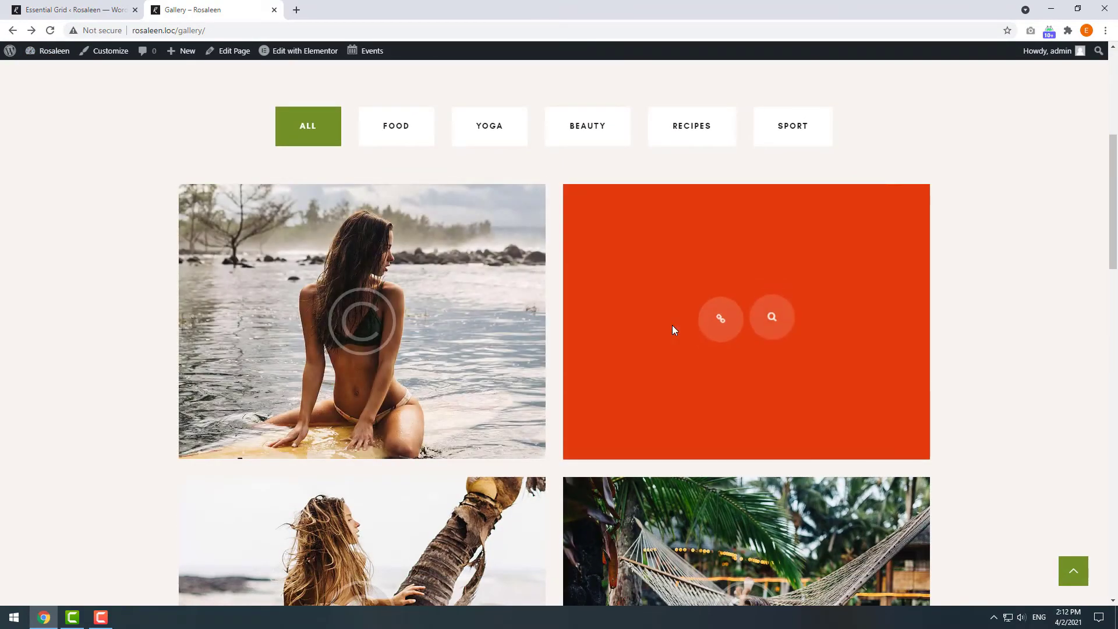
{"action": "mouse_move", "coordinate": [357, 331]}
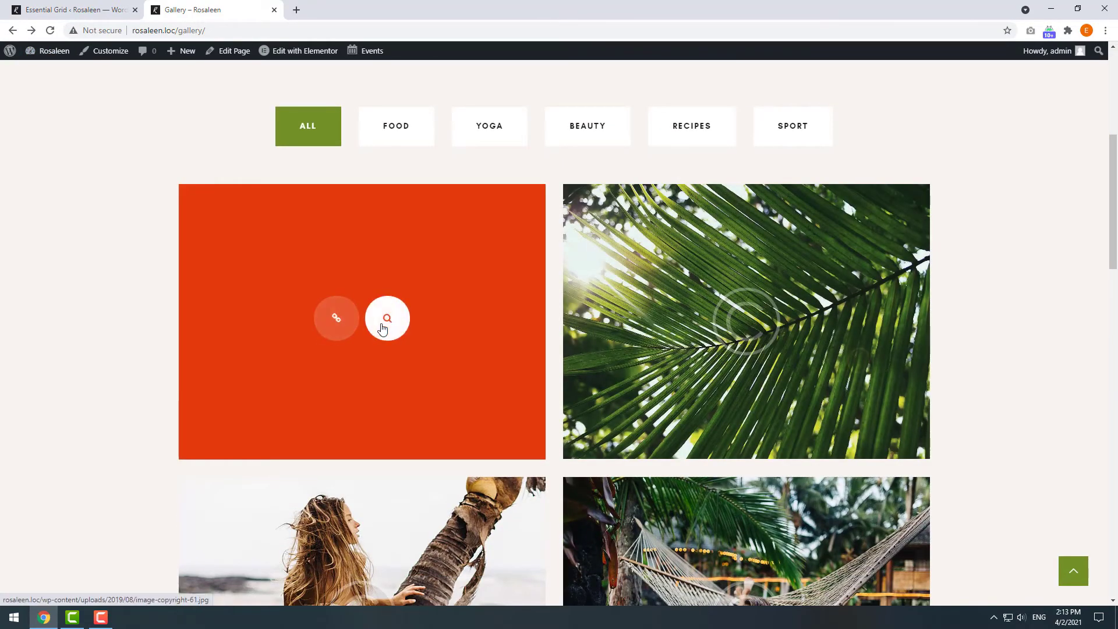
{"action": "left_click", "coordinate": [385, 320]}
{"action": "left_click", "coordinate": [1088, 308]}
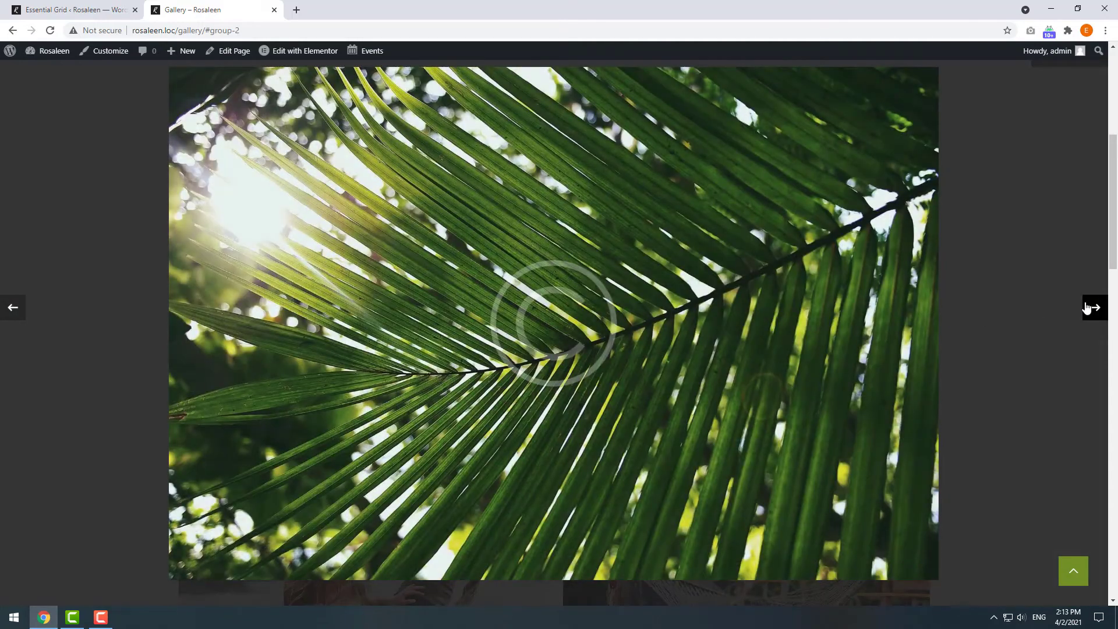
{"action": "left_click", "coordinate": [1089, 307]}
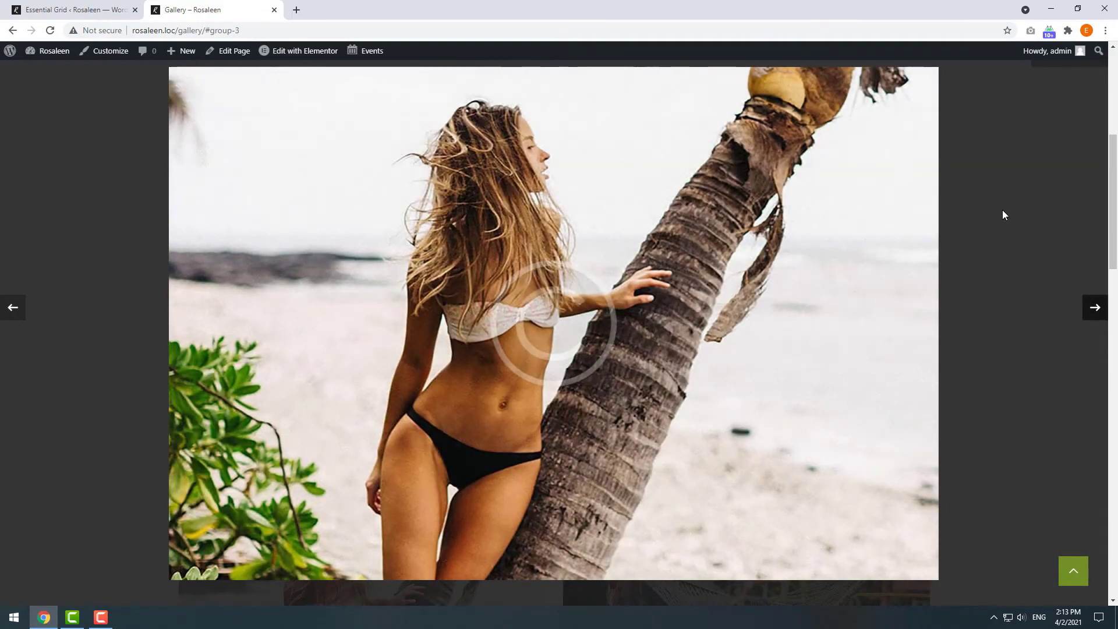
{"action": "left_click", "coordinate": [1002, 210]}
{"action": "mouse_move", "coordinate": [689, 314]}
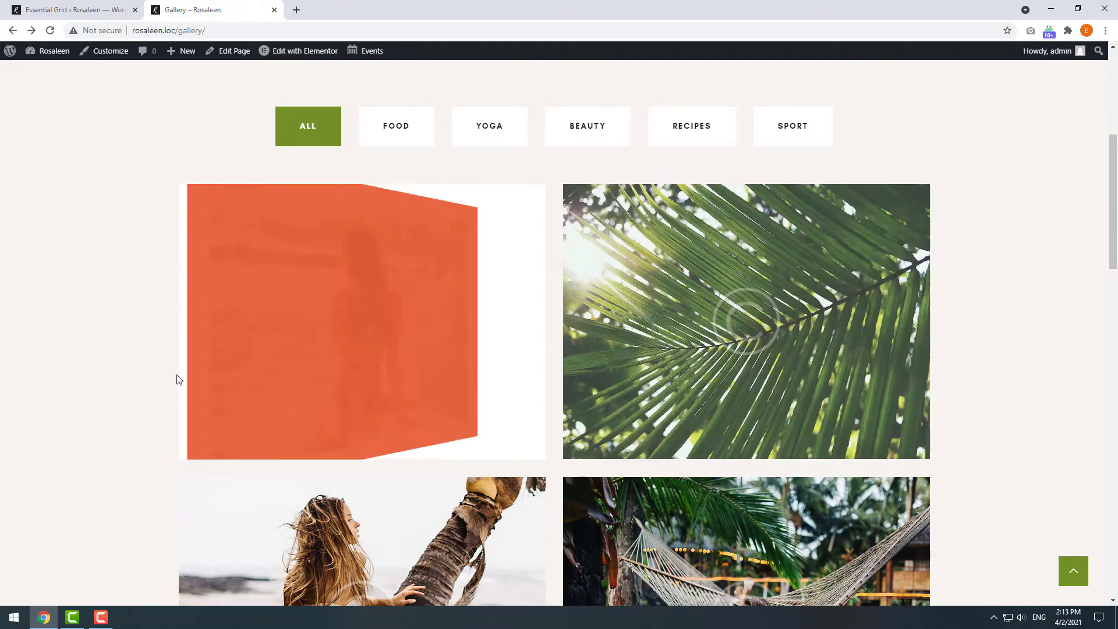
{"action": "scroll", "coordinate": [126, 385], "scroll_direction": "down", "scroll_amount": 4}
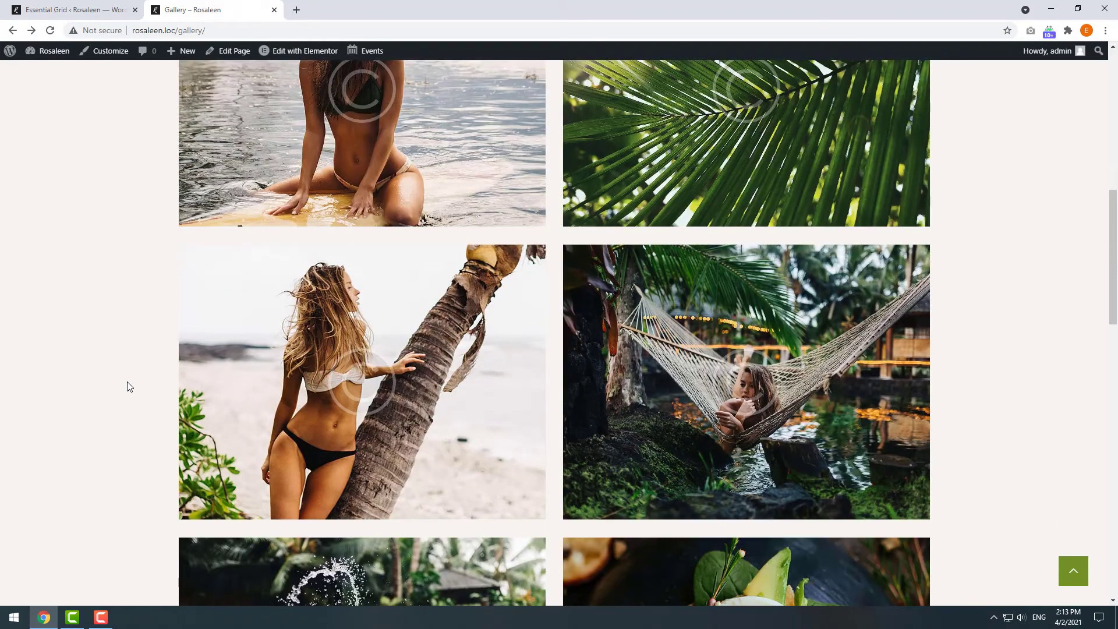
{"action": "scroll", "coordinate": [127, 384], "scroll_direction": "up", "scroll_amount": 6}
In Nav-Filter-Sort, put the > arrow in Dropzone Right and < in Dropzone Left, then save
{"action": "left_click", "coordinate": [51, 12]}
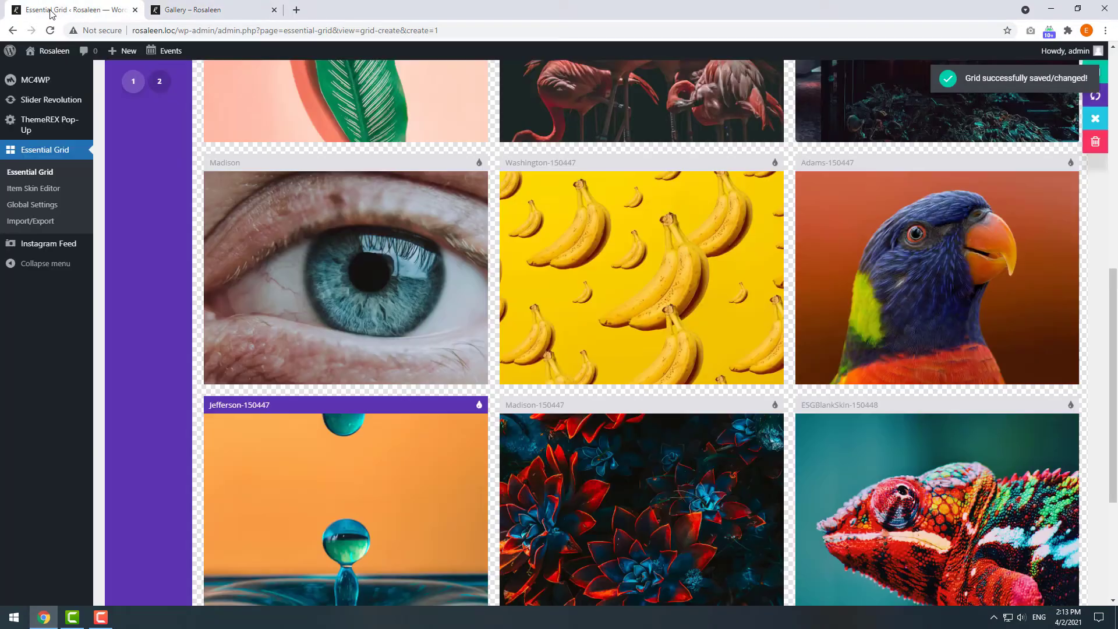
{"action": "scroll", "coordinate": [441, 284], "scroll_direction": "up", "scroll_amount": 7}
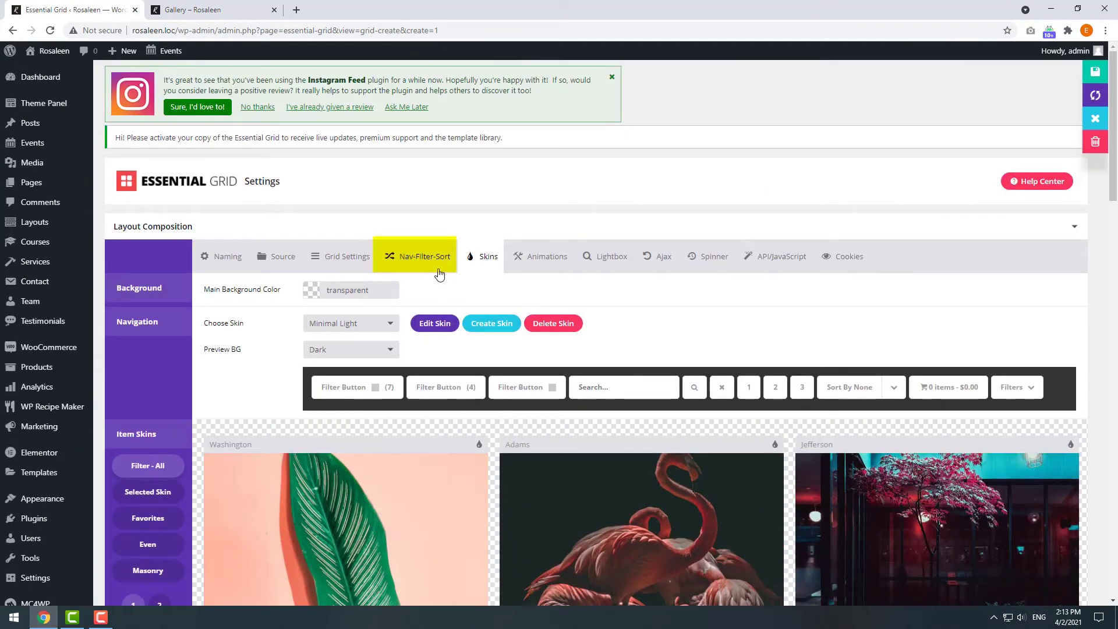
{"action": "left_click", "coordinate": [437, 262]}
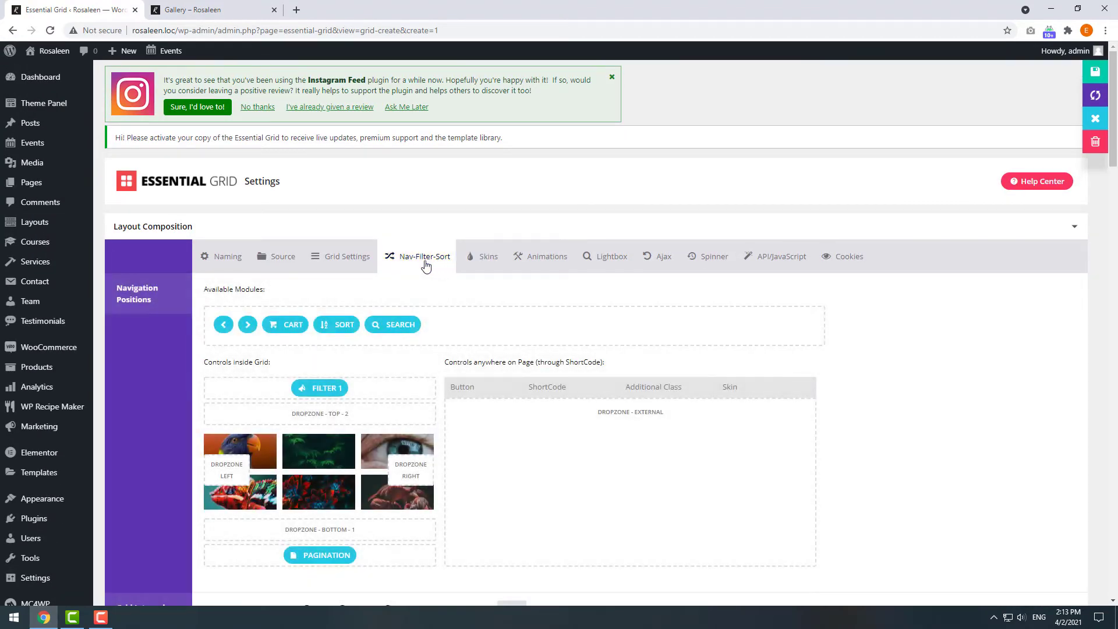
{"action": "left_click_drag", "start_coordinate": [247, 324], "coordinate": [390, 466]}
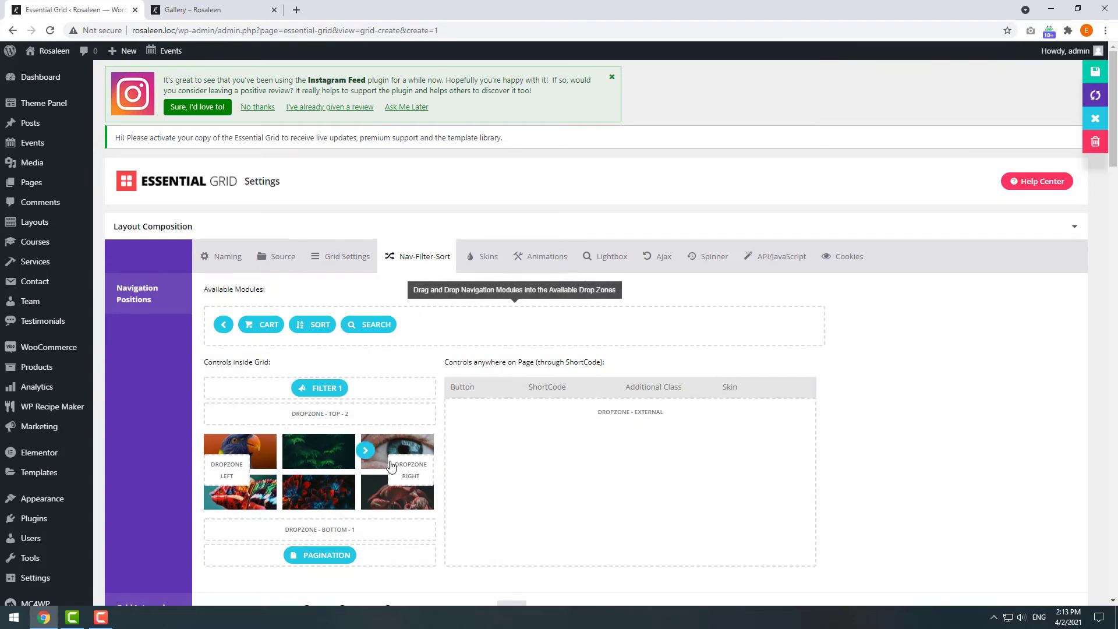
{"action": "left_click_drag", "start_coordinate": [226, 330], "coordinate": [226, 467]}
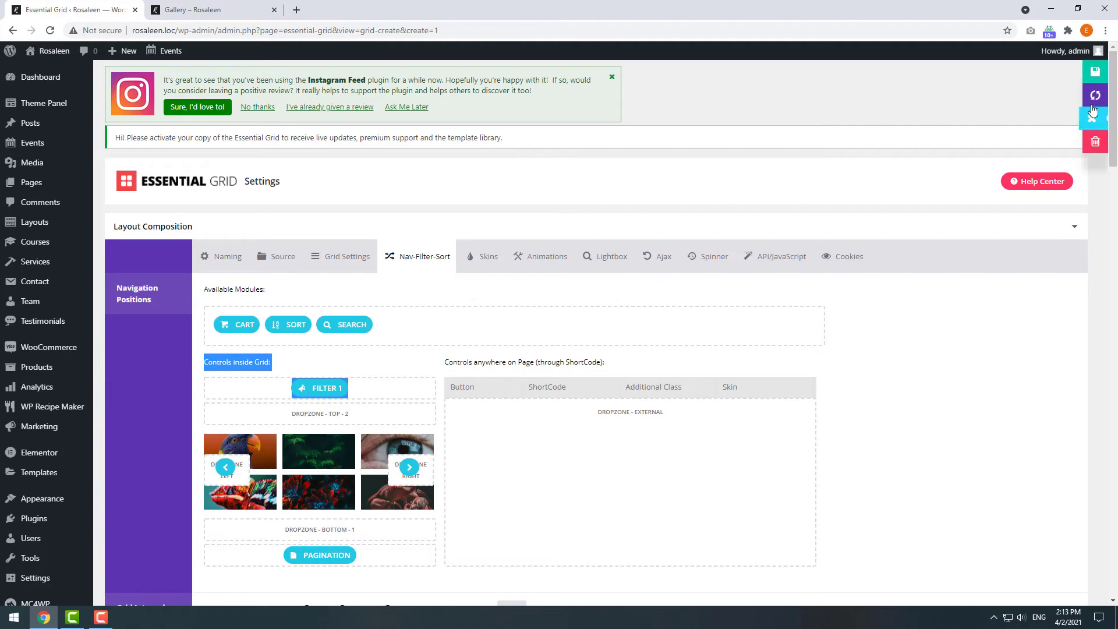
{"action": "left_click", "coordinate": [1095, 71]}
{"action": "left_click", "coordinate": [187, 9]}
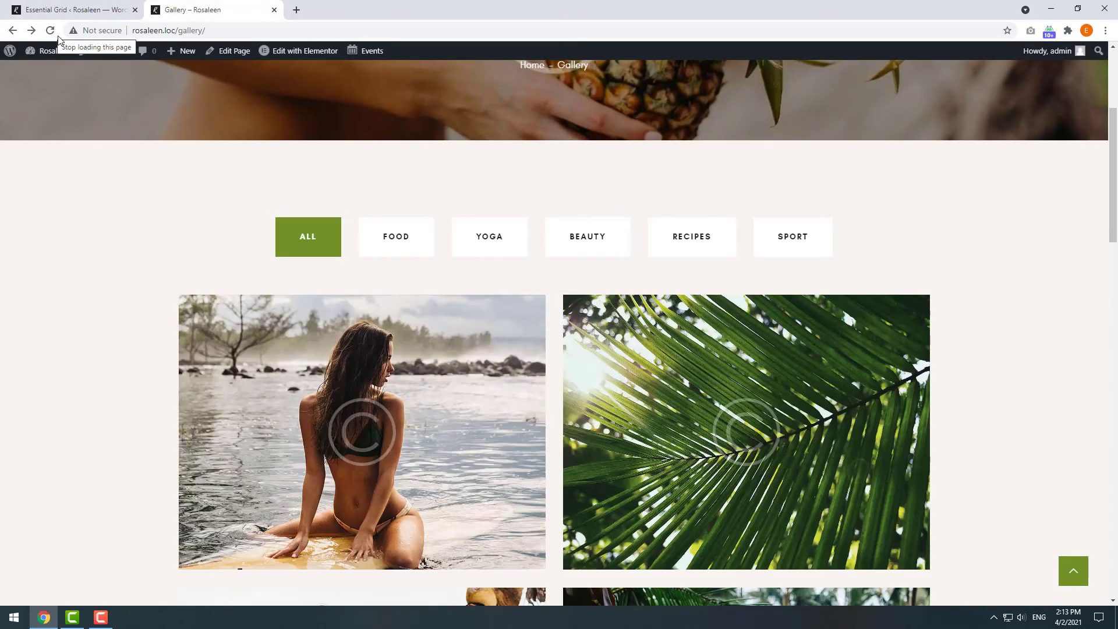
Use the Gallery grid's right arrow to show the next set of photos, then return to settings
{"action": "scroll", "coordinate": [73, 58], "scroll_direction": "down", "scroll_amount": 4}
{"action": "mouse_move", "coordinate": [72, 59]}
{"action": "scroll", "coordinate": [82, 82], "scroll_direction": "down", "scroll_amount": 1}
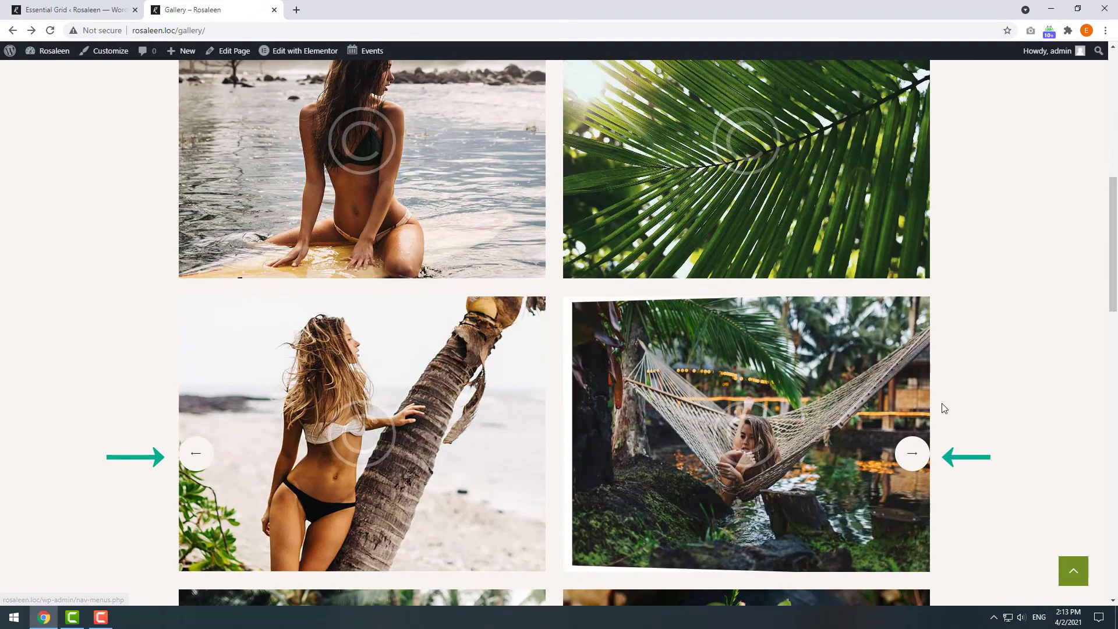
{"action": "left_click", "coordinate": [912, 453]}
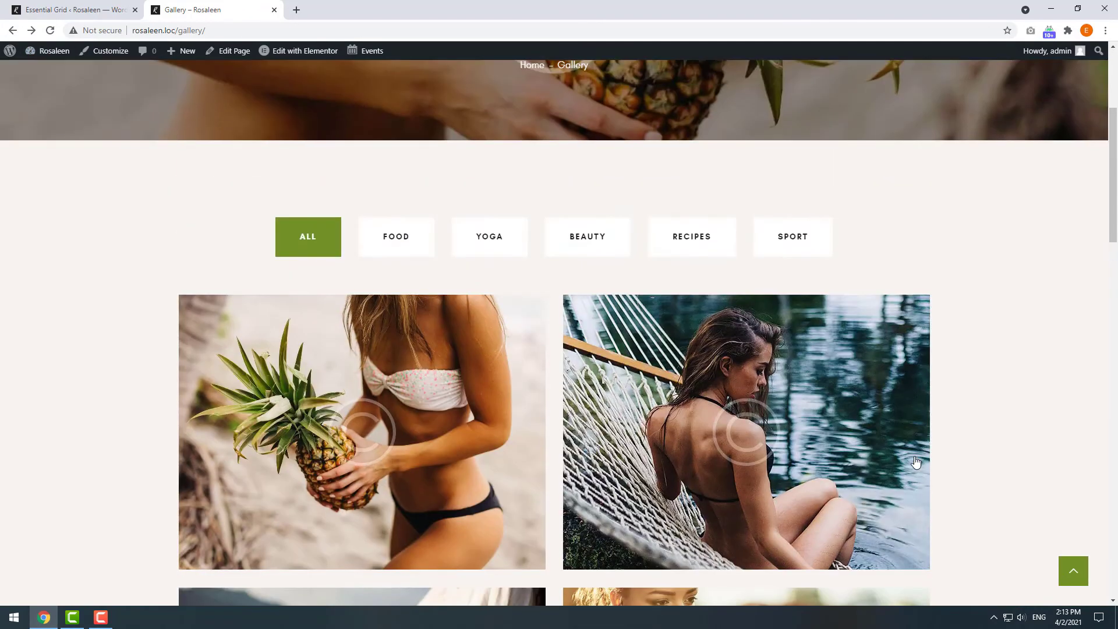
{"action": "left_click", "coordinate": [75, 10]}
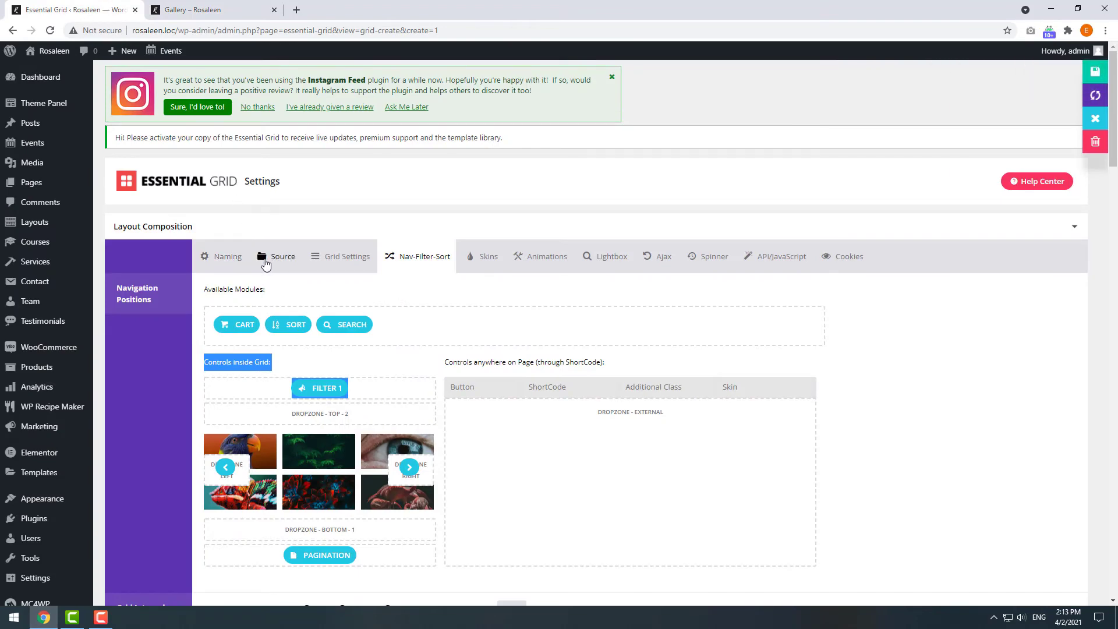
Change the grid source to Post, Pages, Custom Posts, save, and preview the Gallery page
{"action": "left_click", "coordinate": [266, 263]}
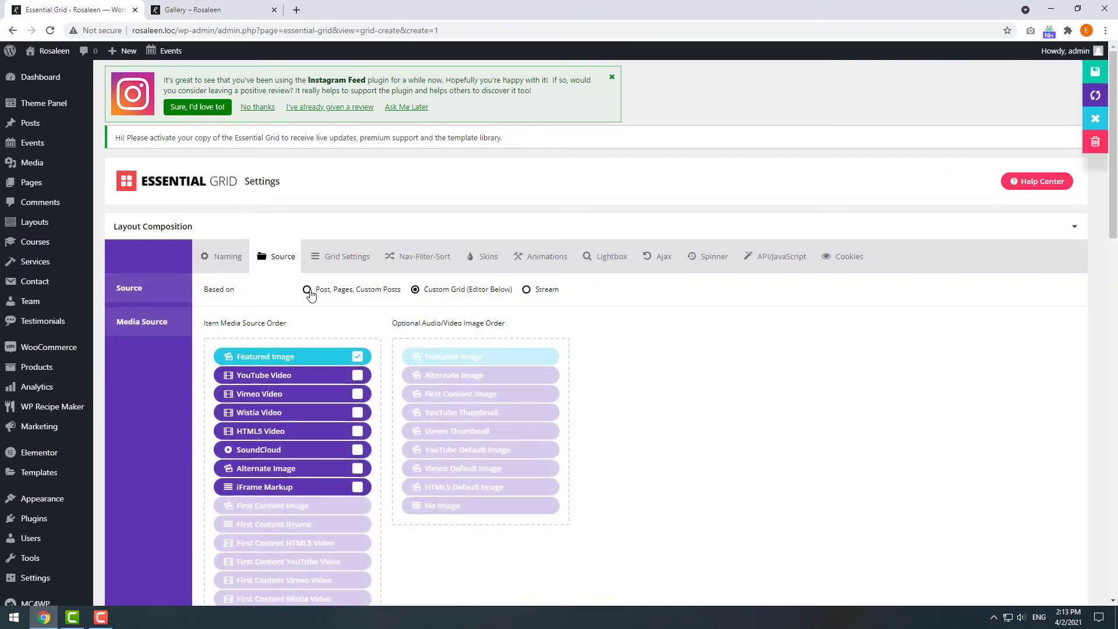
{"action": "left_click", "coordinate": [307, 290]}
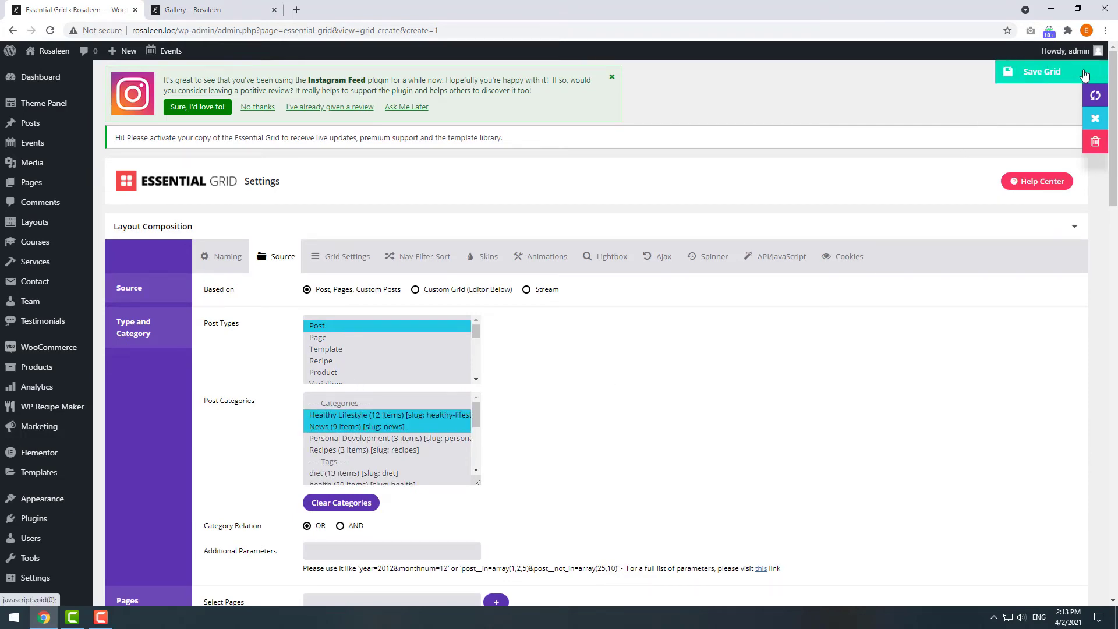
{"action": "left_click", "coordinate": [1086, 73]}
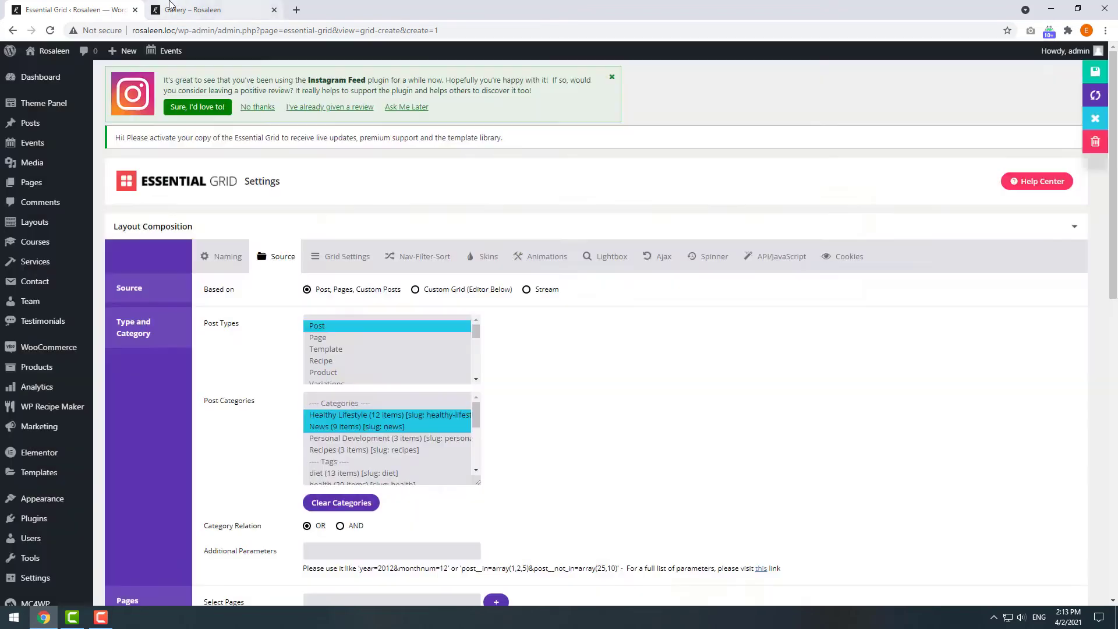
{"action": "left_click", "coordinate": [170, 7]}
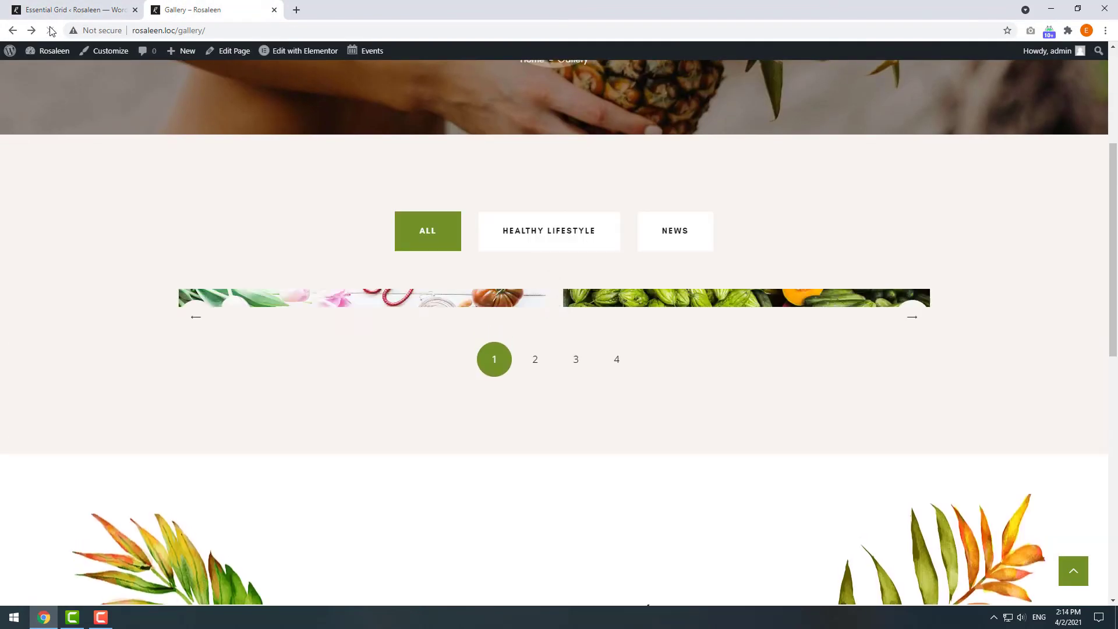
{"action": "scroll", "coordinate": [756, 226], "scroll_direction": "down", "scroll_amount": 3}
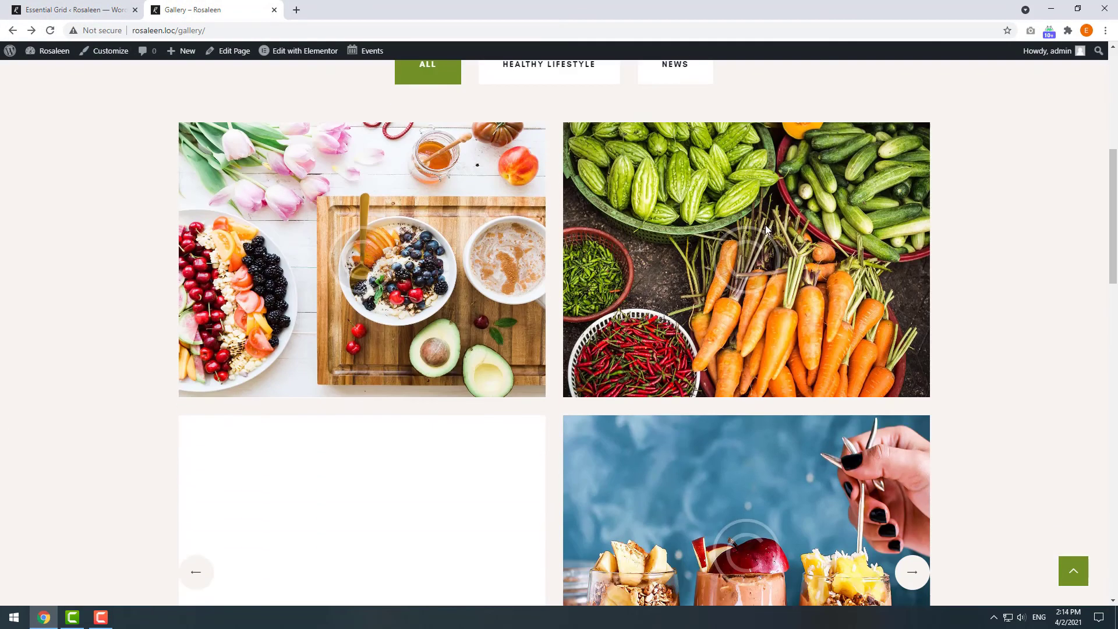
{"action": "scroll", "coordinate": [765, 225], "scroll_direction": "up", "scroll_amount": 4}
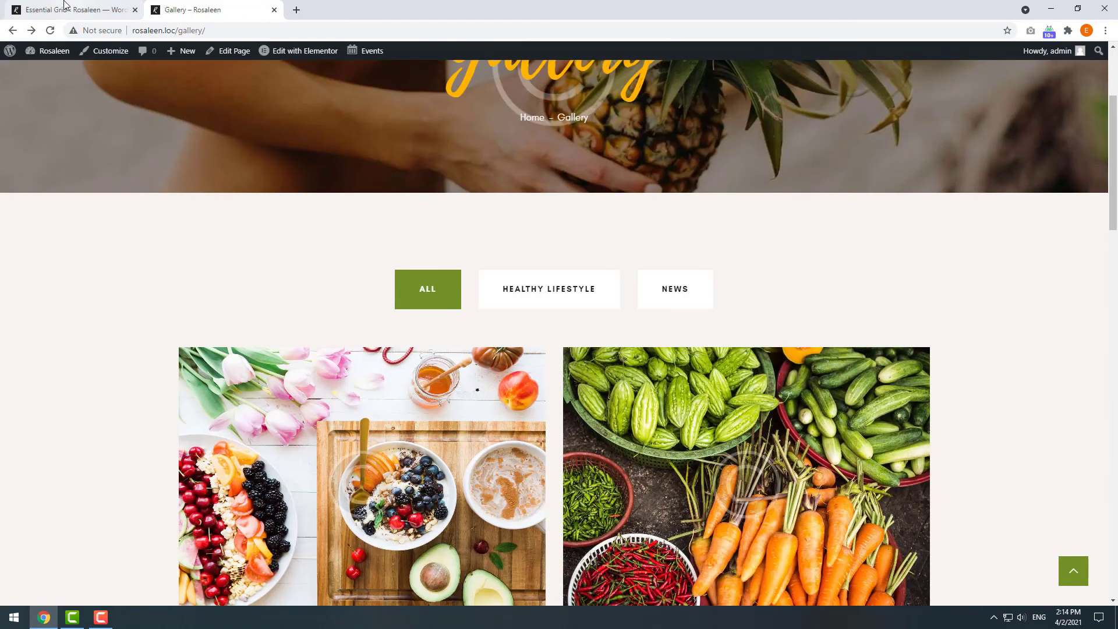
{"action": "left_click", "coordinate": [62, 7]}
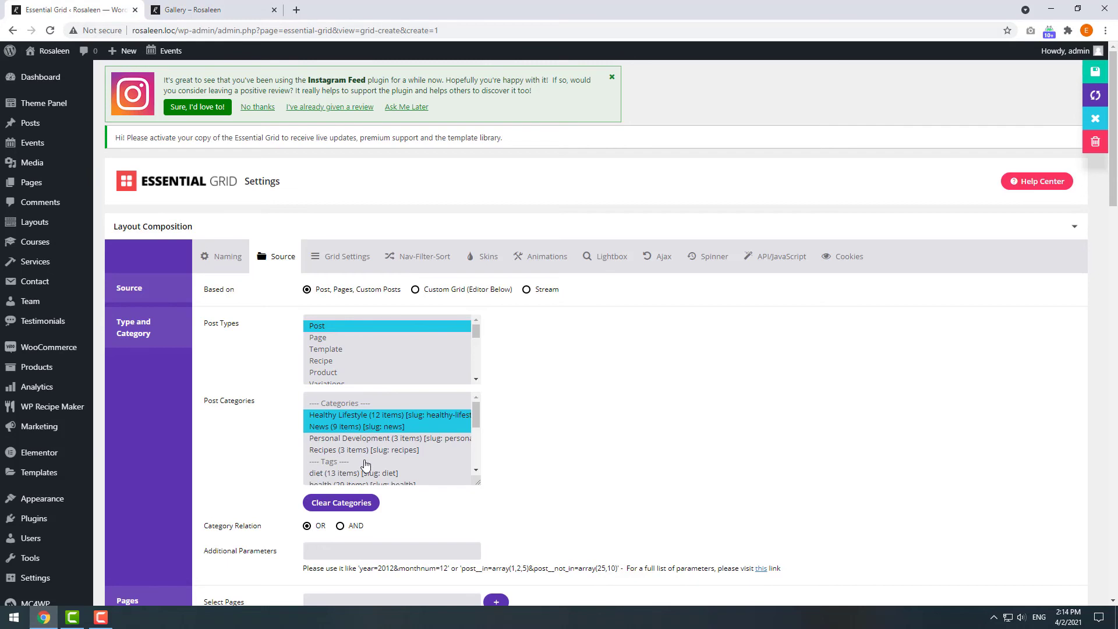
Add Personal Development to the post categories, save, and reload the Gallery page
{"action": "left_click", "coordinate": [350, 443], "text": "ctrl"}
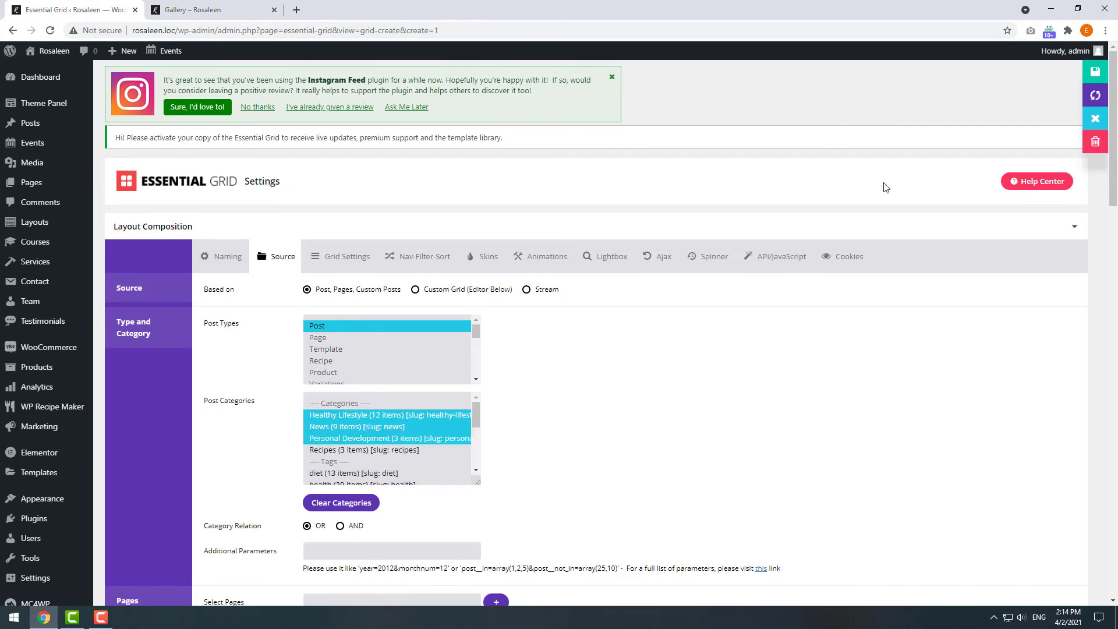
{"action": "left_click", "coordinate": [1093, 71]}
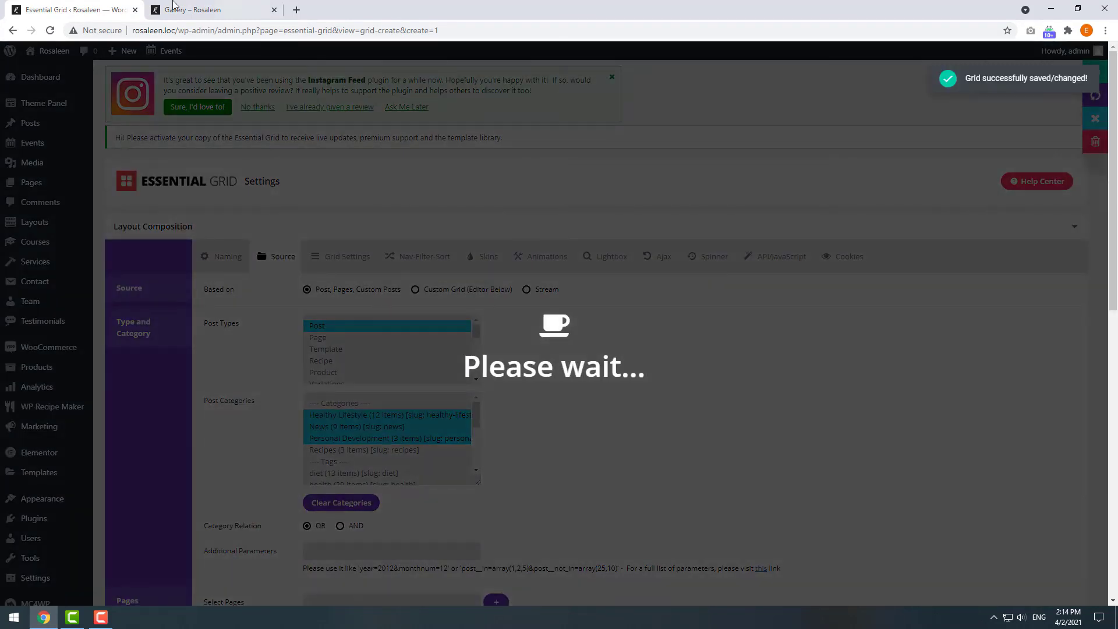
{"action": "left_click", "coordinate": [186, 10]}
{"action": "left_click", "coordinate": [50, 30]}
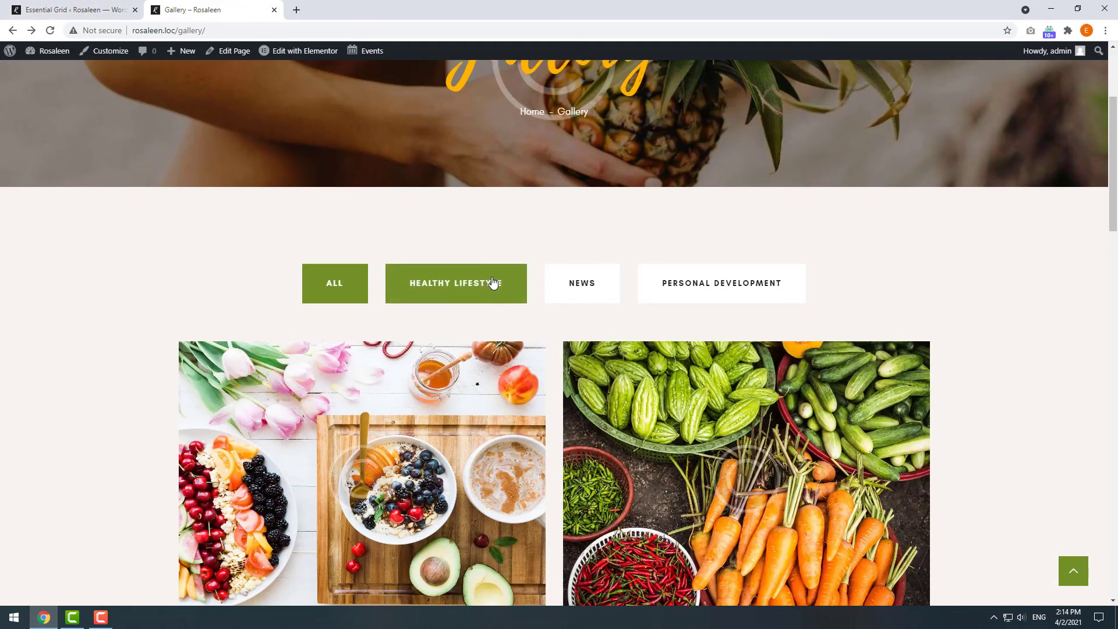
Try the Healthy Lifestyle, News and Personal Development filters, then switch back to All
{"action": "left_click", "coordinate": [502, 283]}
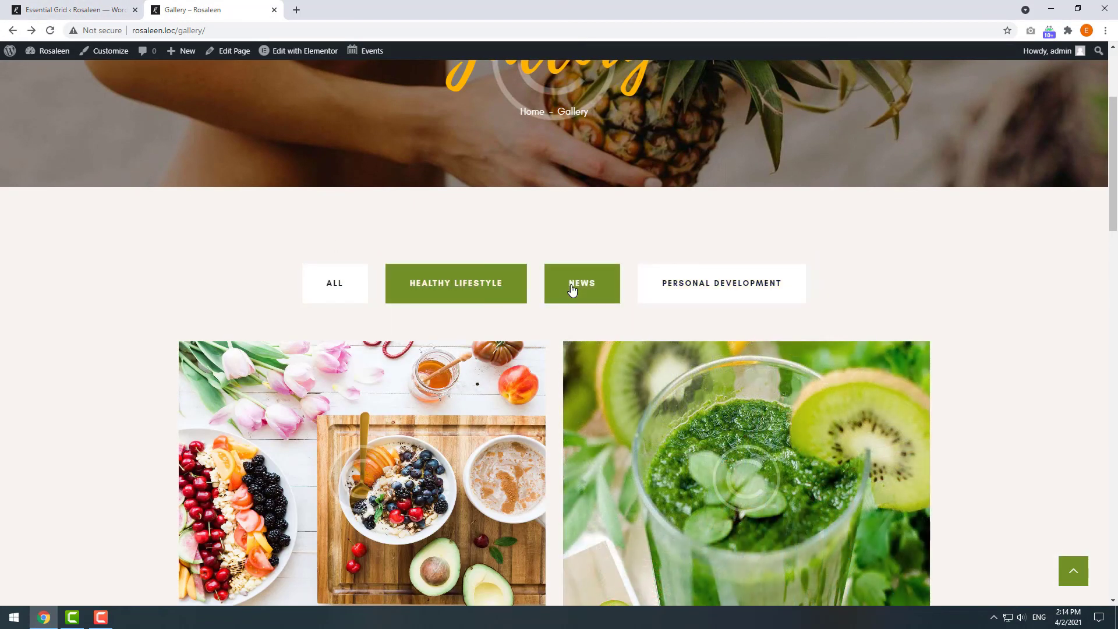
{"action": "left_click", "coordinate": [571, 290]}
{"action": "left_click", "coordinate": [676, 285]}
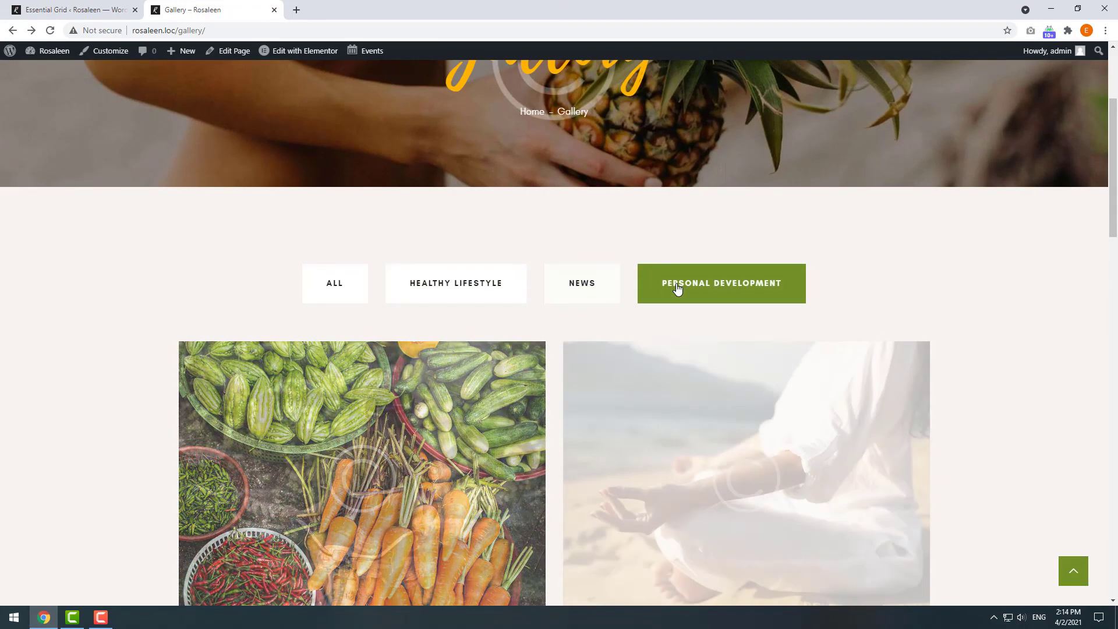
{"action": "scroll", "coordinate": [675, 284], "scroll_direction": "down", "scroll_amount": 3}
{"action": "scroll", "coordinate": [664, 286], "scroll_direction": "up", "scroll_amount": 2}
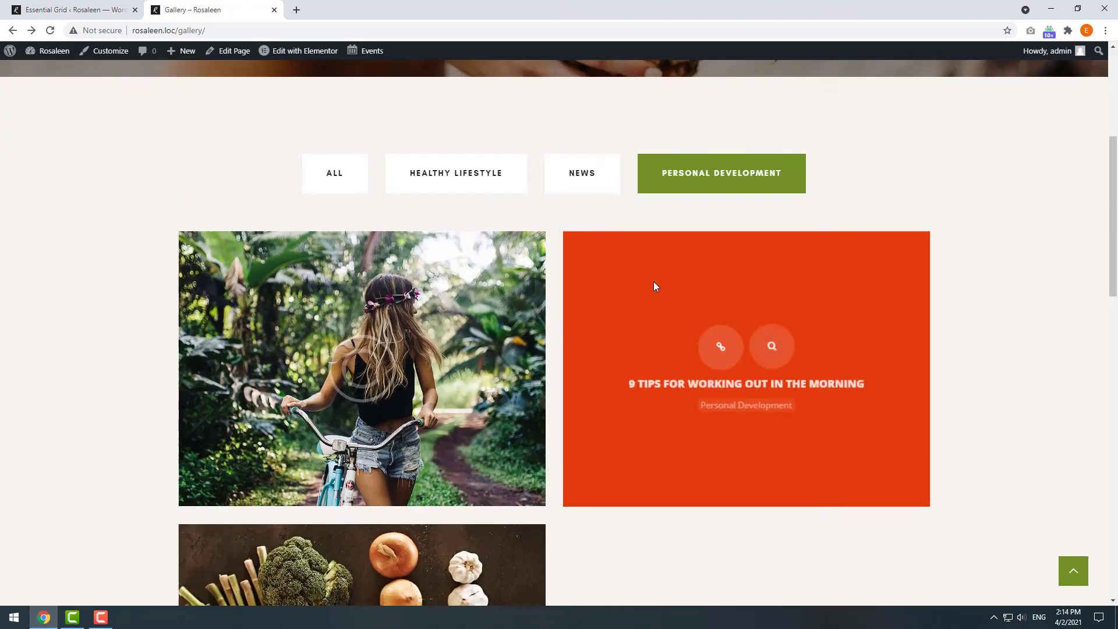
{"action": "left_click", "coordinate": [349, 235]}
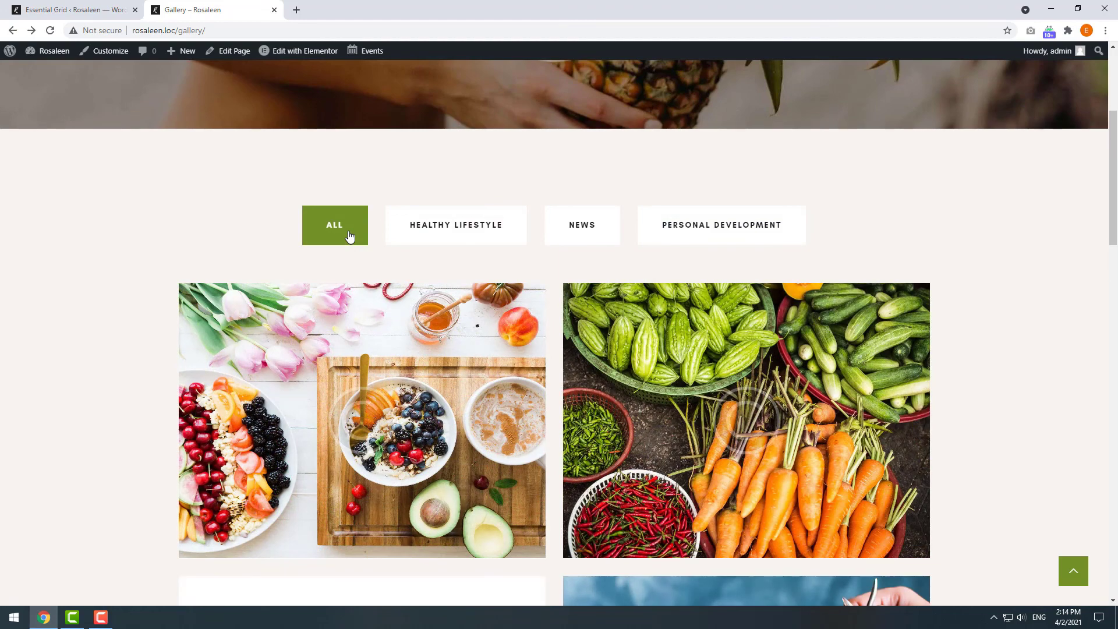